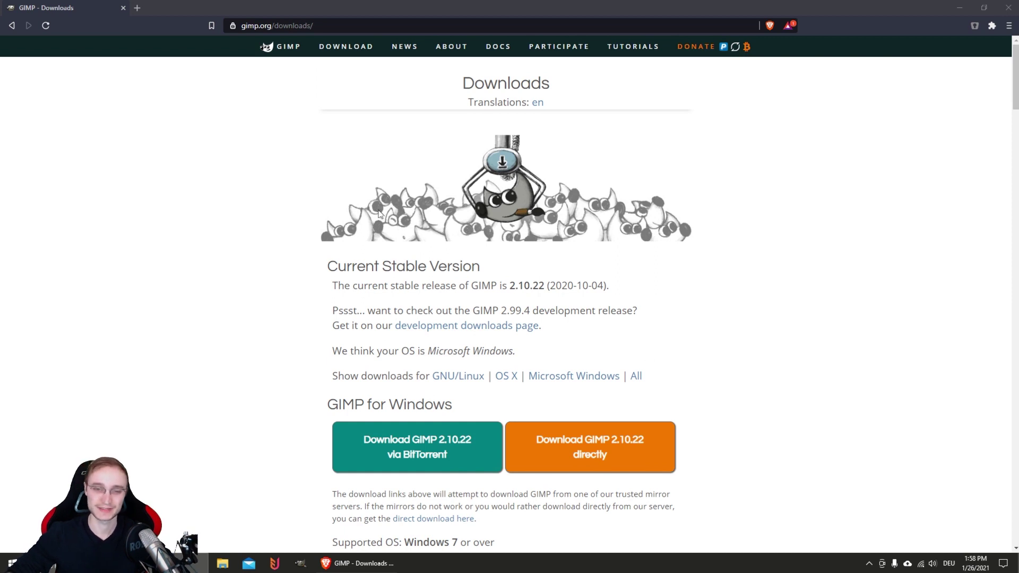
key("ctrl+l")
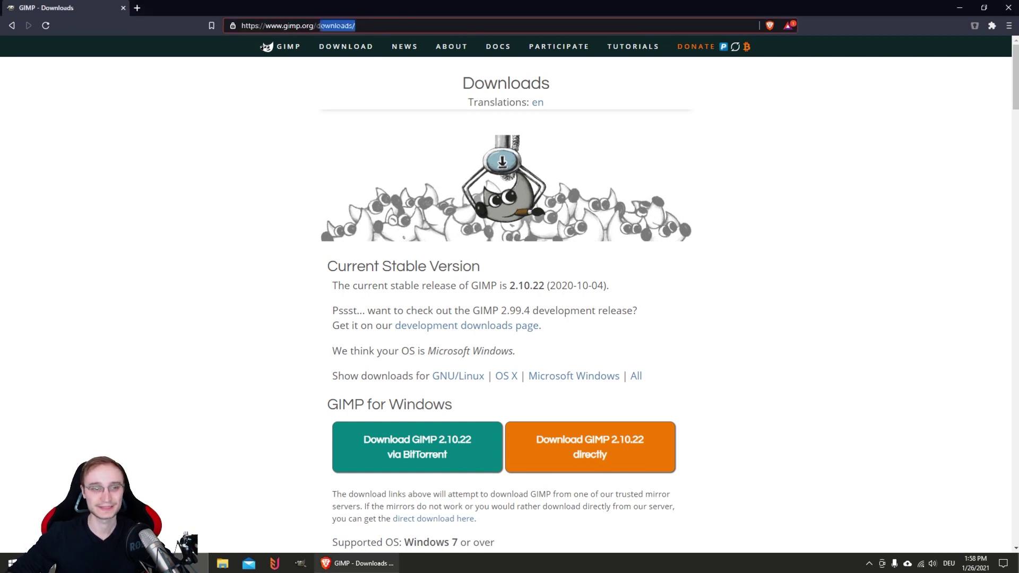
left_click(257, 139)
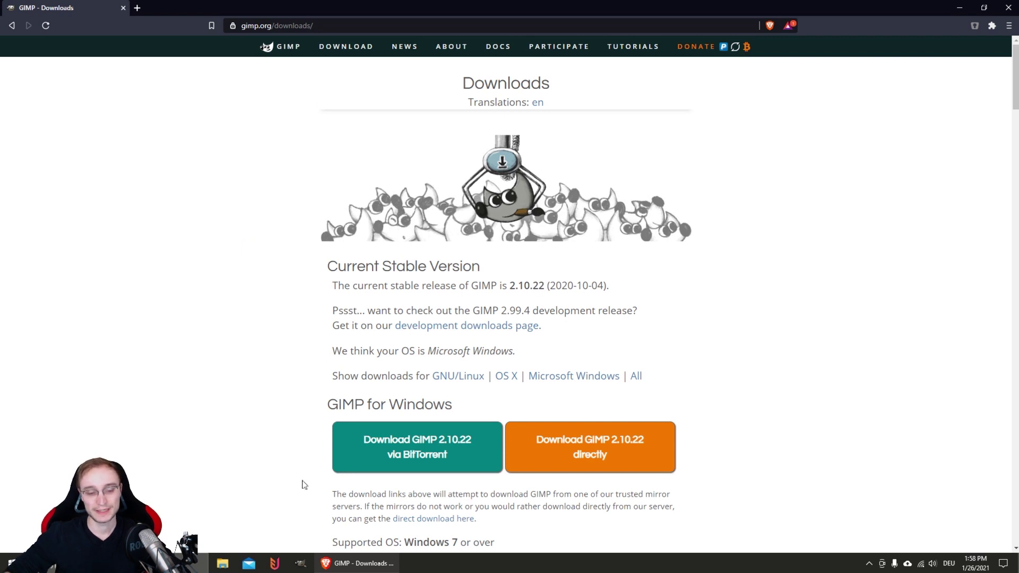
Step: Switch to GIMP, create a new 4500 × 5400 px image and fill its canvas with the green foreground colour
left_click(300, 563)
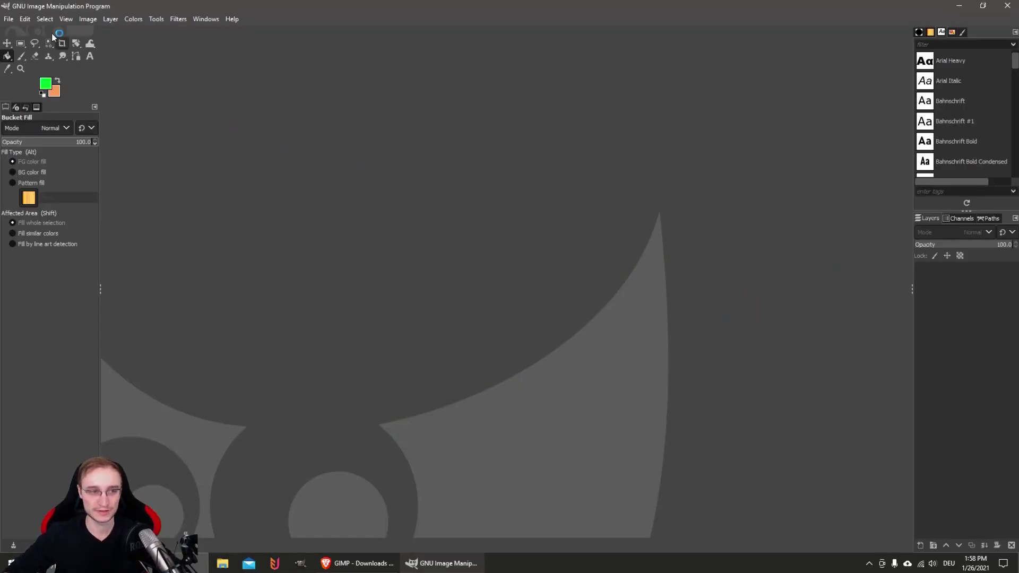
left_click(8, 20)
left_click(16, 33)
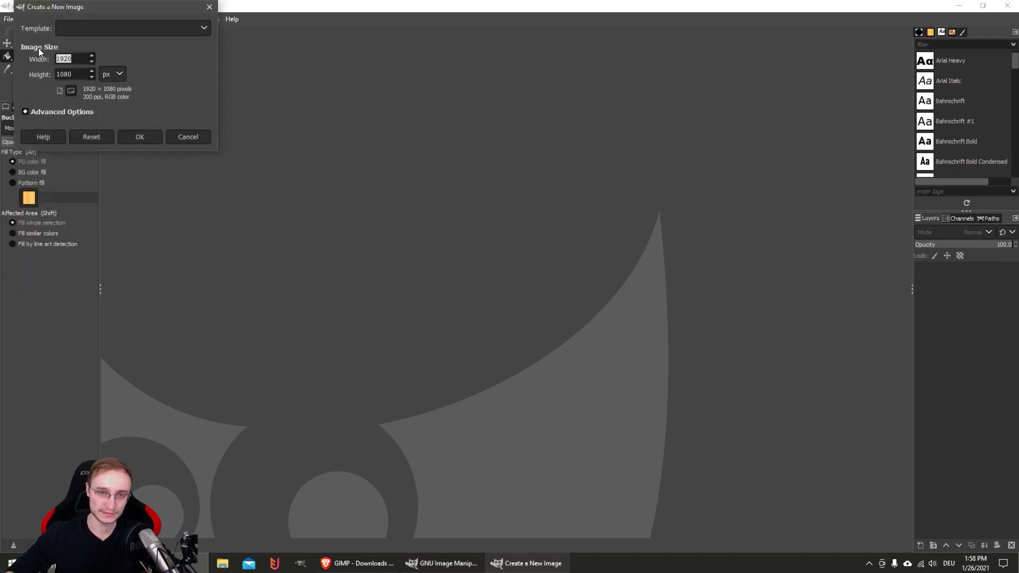
type("4500")
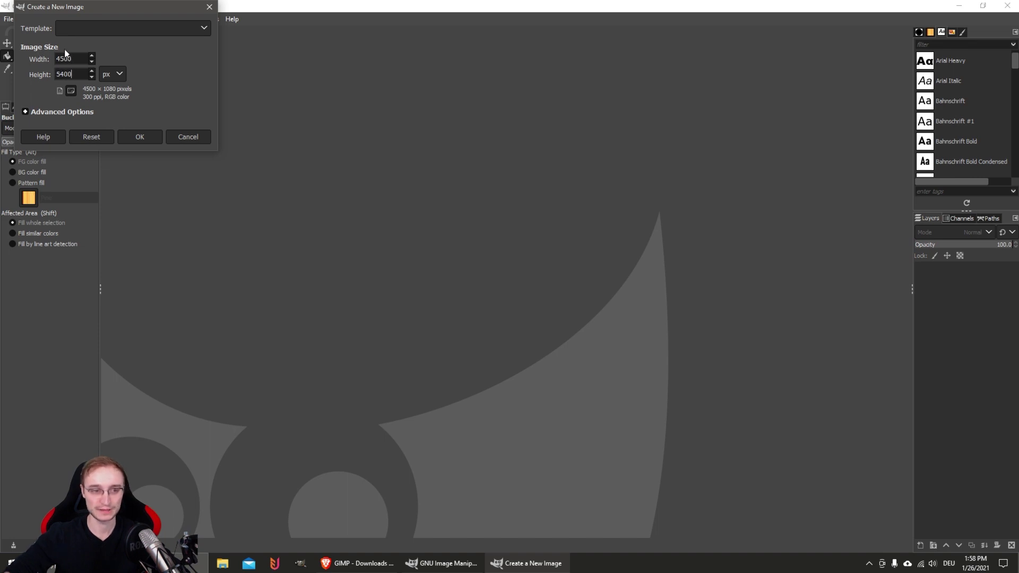
left_click(140, 137)
left_click(149, 131)
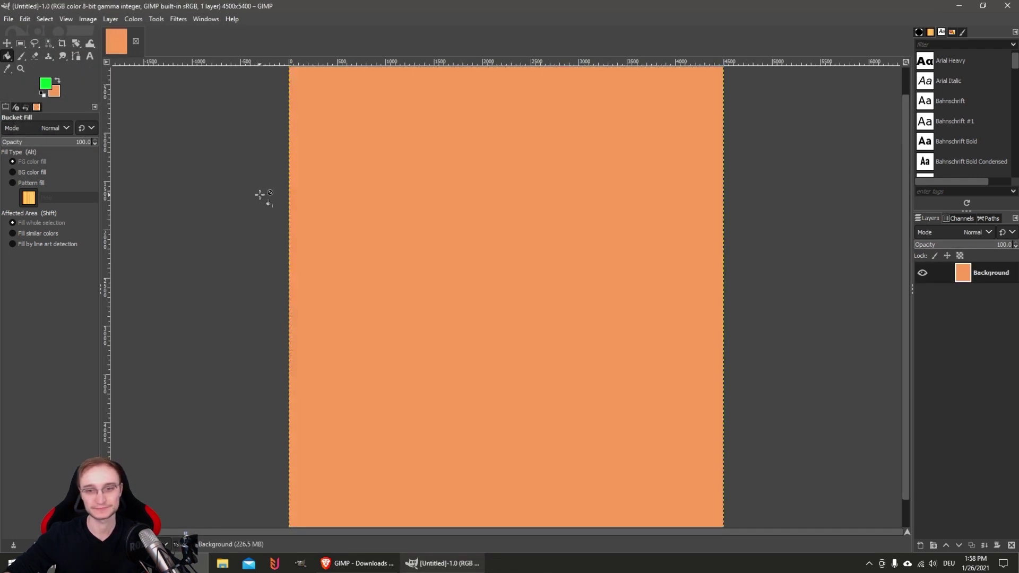
scroll(440, 195, "down", 2)
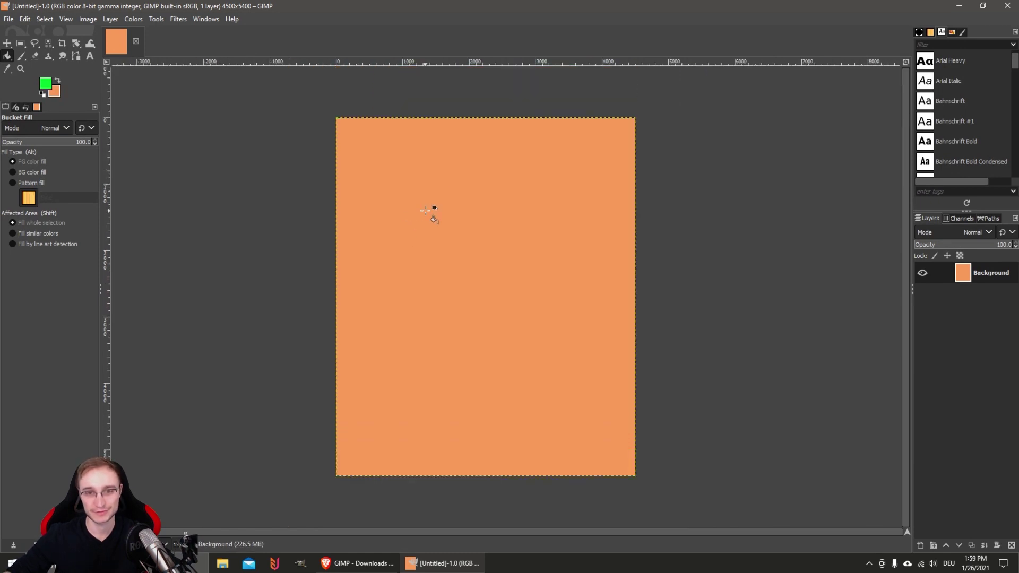
left_click(480, 257)
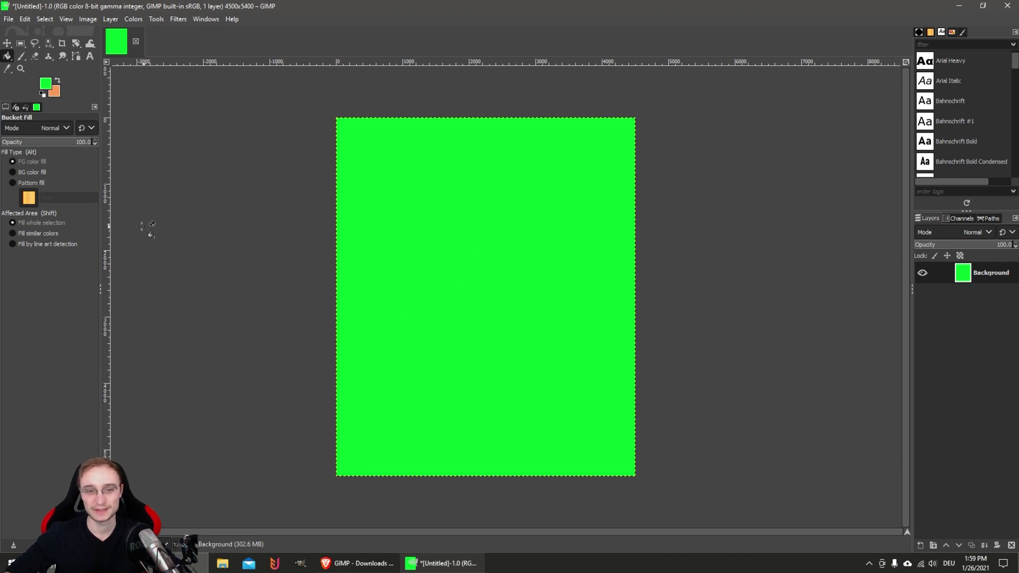
Step: Export the green image to the Desktop as Untitled.png, replacing the existing file, and close GIMP
left_click(9, 20)
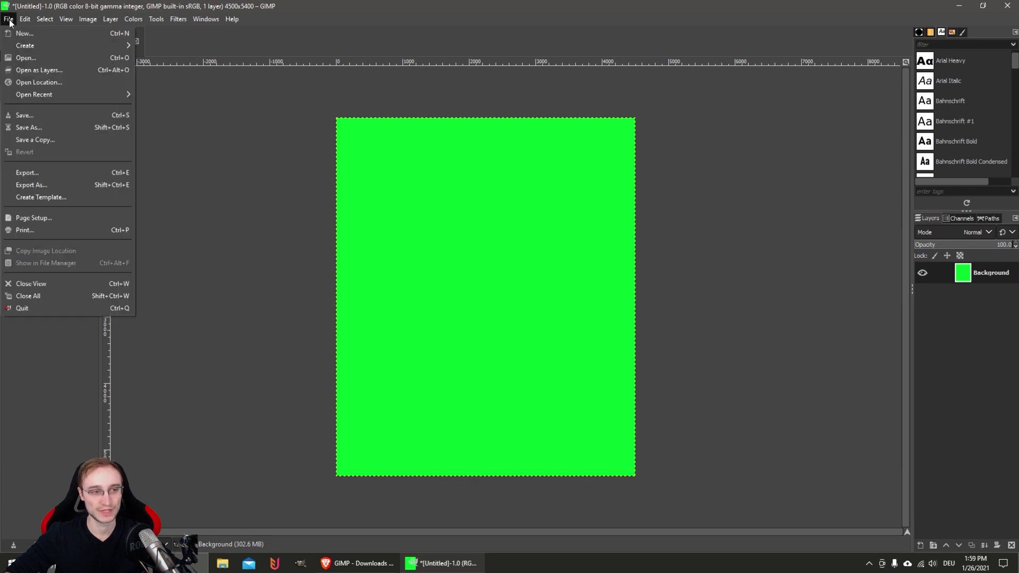
left_click(33, 185)
left_click(33, 132)
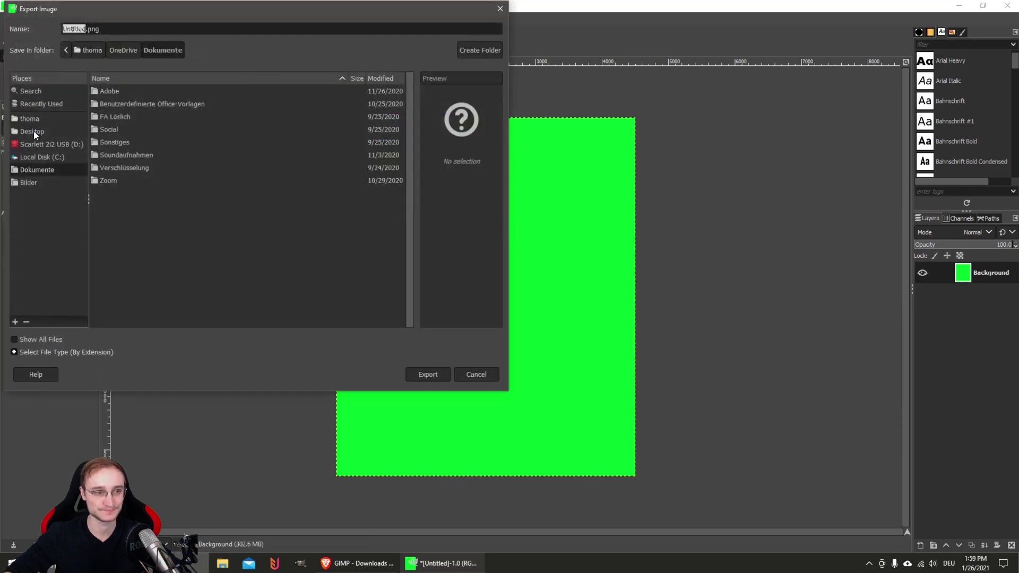
left_click(447, 374)
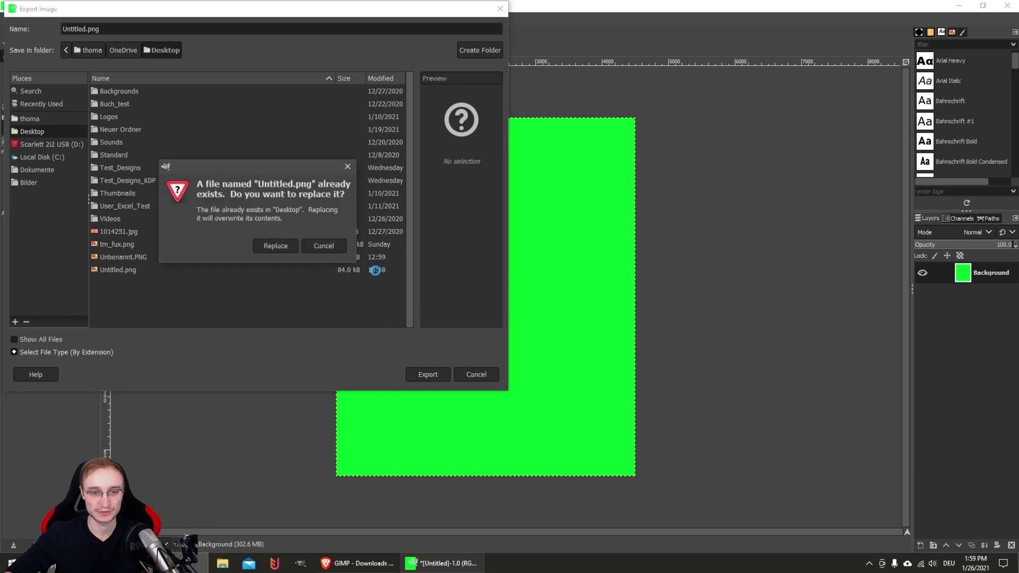
left_click(281, 246)
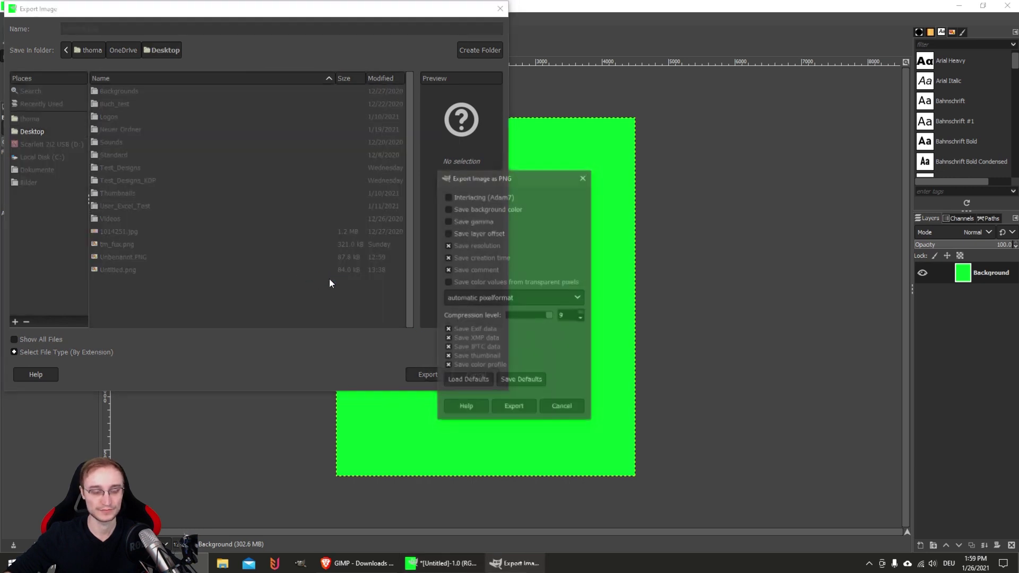
left_click(513, 407)
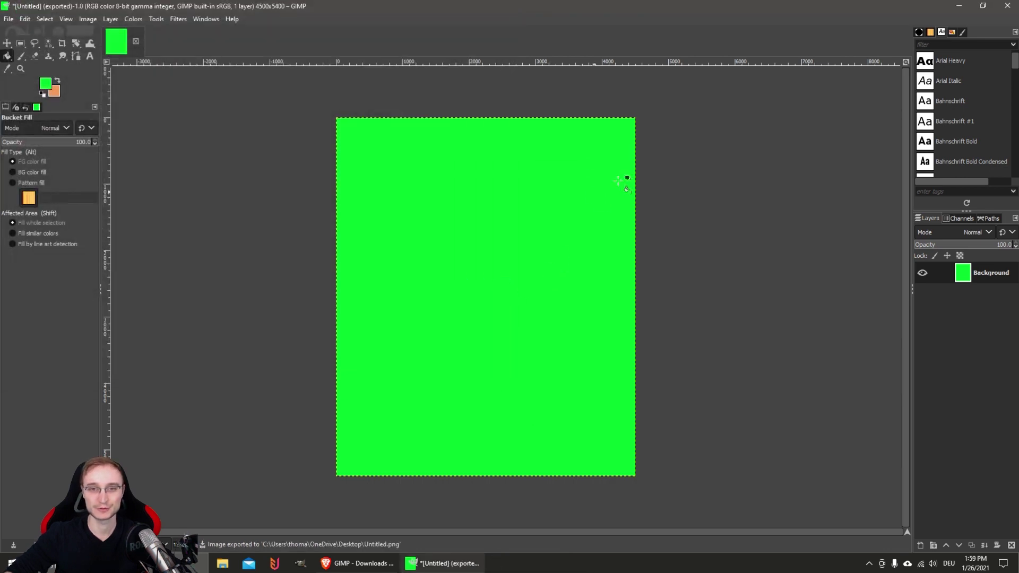
left_click(1008, 6)
left_click(244, 255)
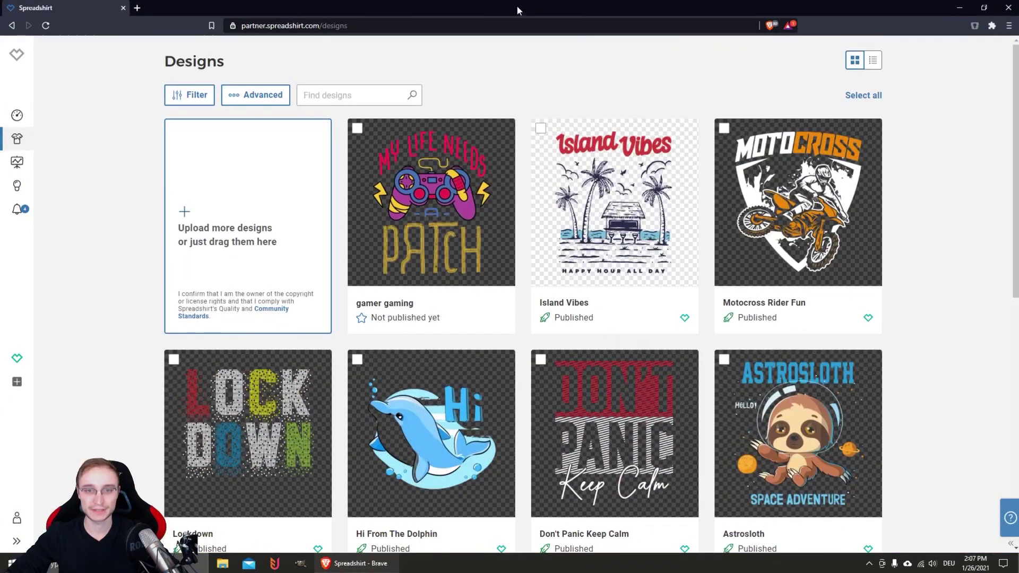
Step: Upload Untitled.png from the desktop as a new design in Spreadshirt and reopen the designs list to refresh it
left_click_drag(517, 5, 518, 34)
left_click_drag(31, 16, 262, 249)
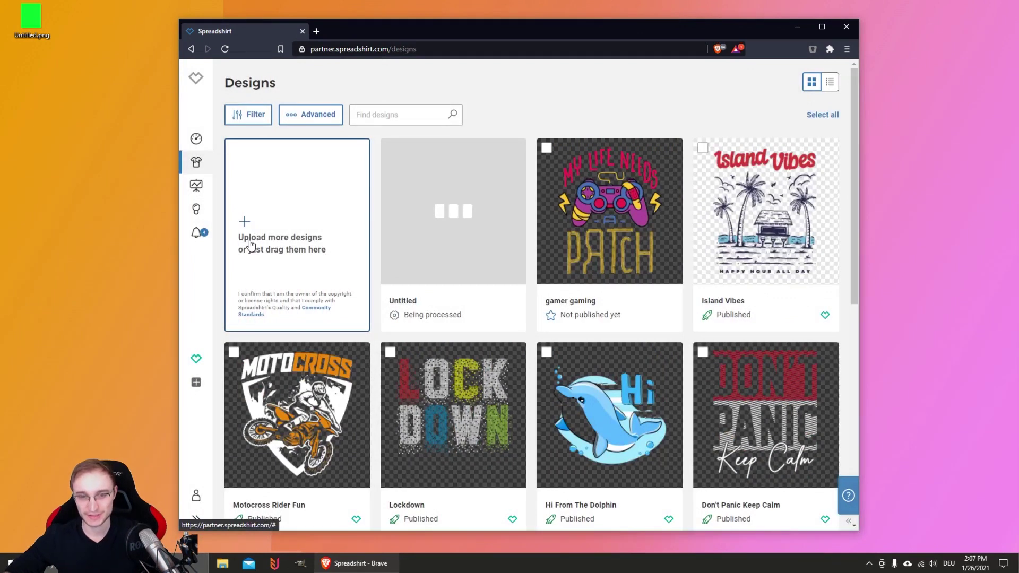
double_click(429, 32)
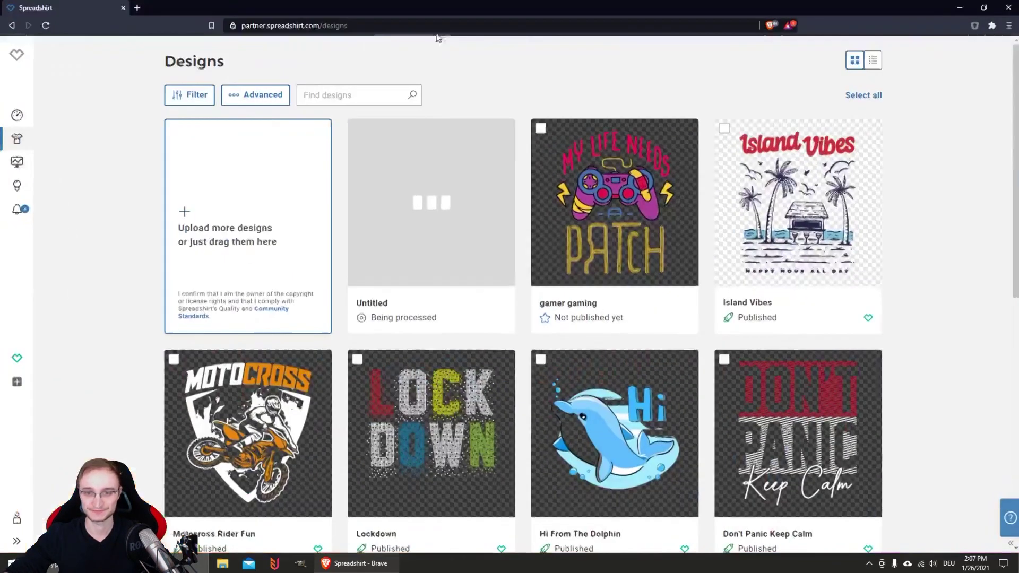
left_click(17, 163)
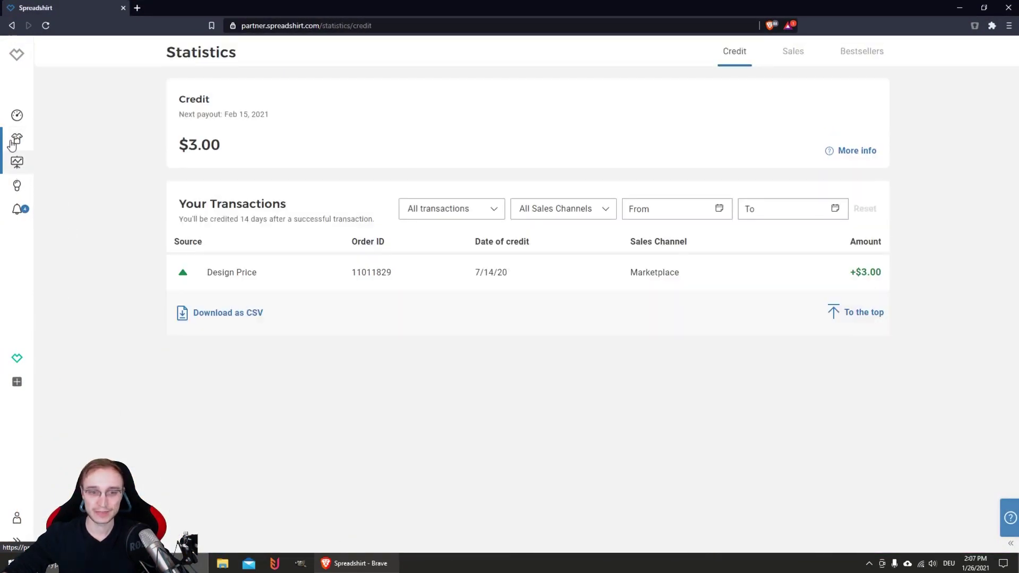
left_click(12, 142)
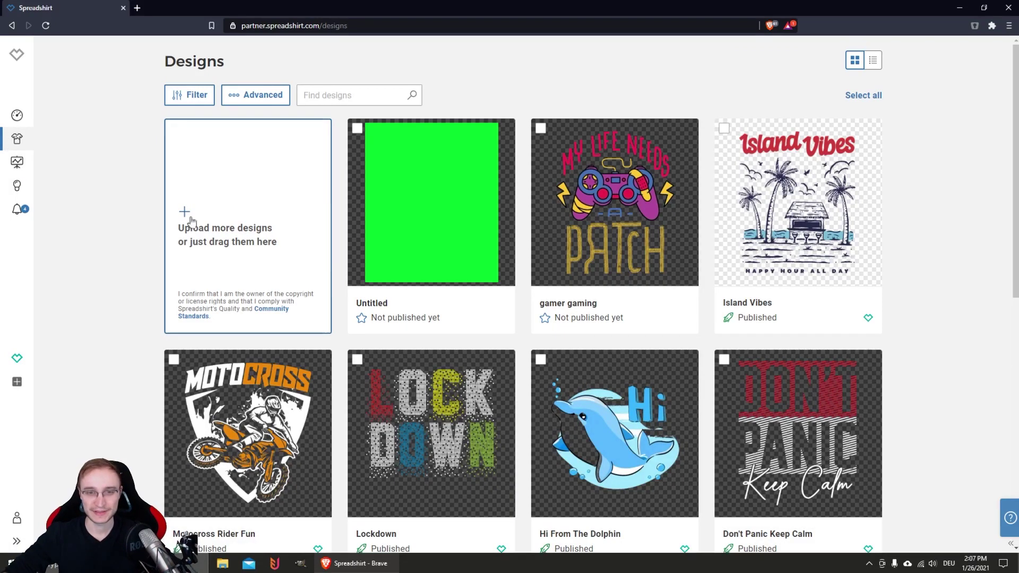
Step: View the gamer gaming design on the Men's Premium T-Shirt in the product editor and return to the designs list
mouse_move(431, 192)
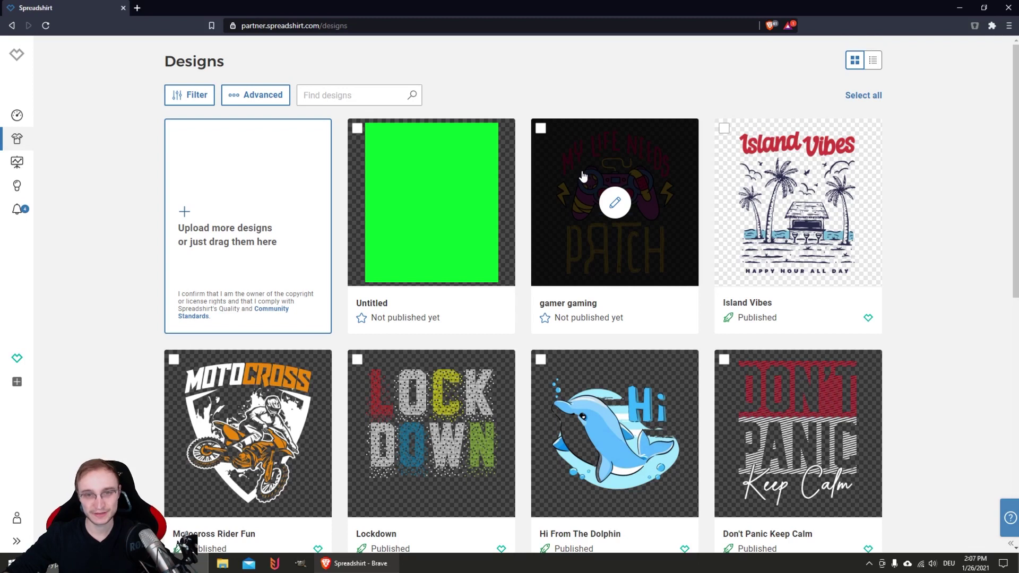
left_click(583, 175)
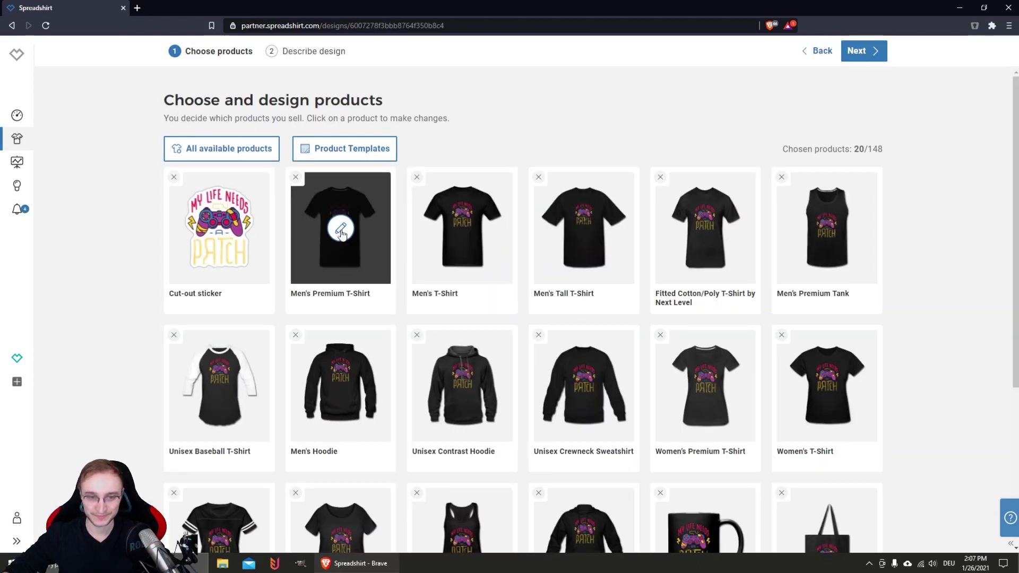
left_click(340, 230)
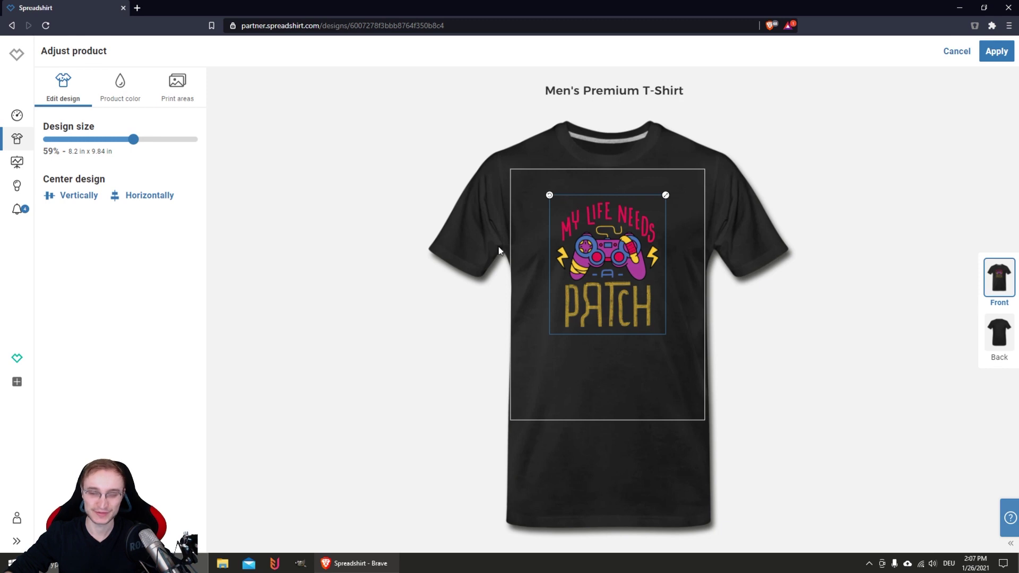
left_click(18, 116)
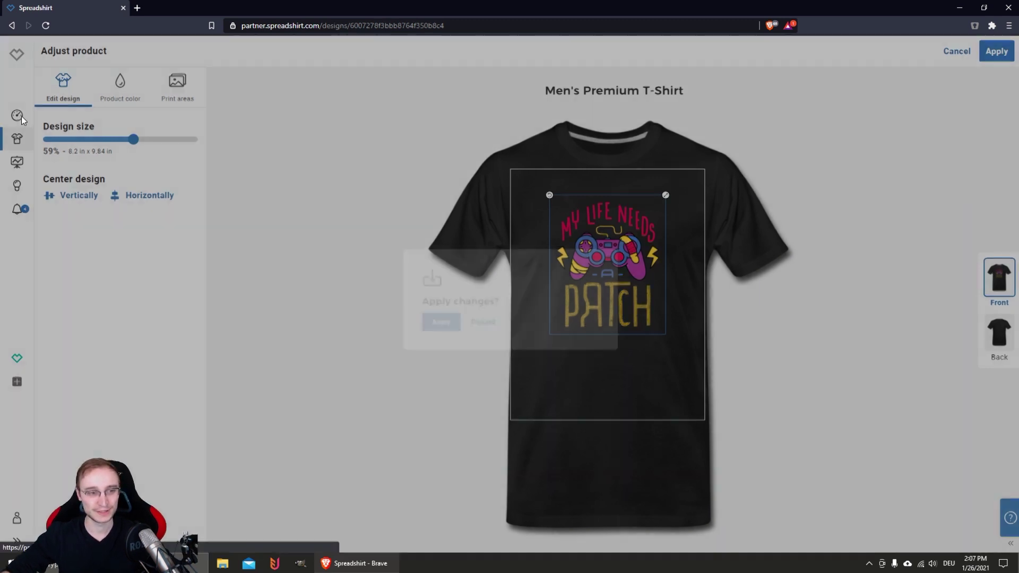
left_click(425, 327)
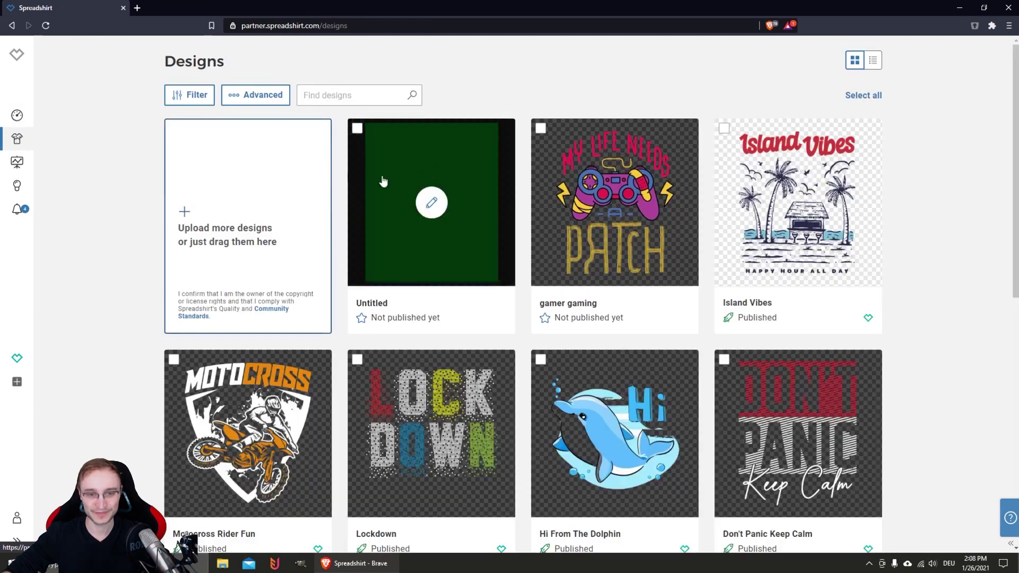
Step: Enlarge the Untitled design on the Men's Premium T-Shirt to 87% (11.92 in x 14.31 in) and apply the adjustment
left_click(382, 181)
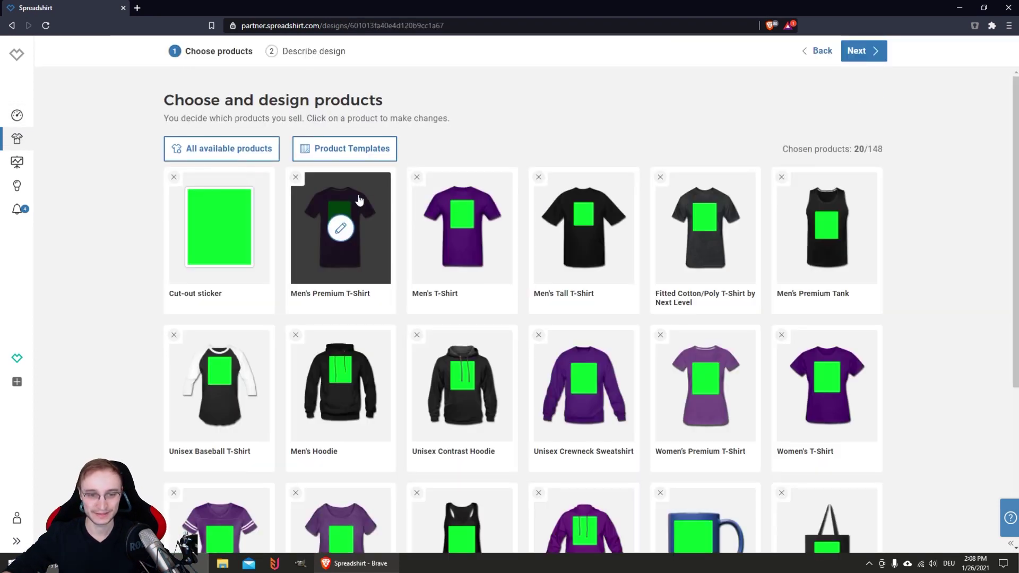
left_click(339, 227)
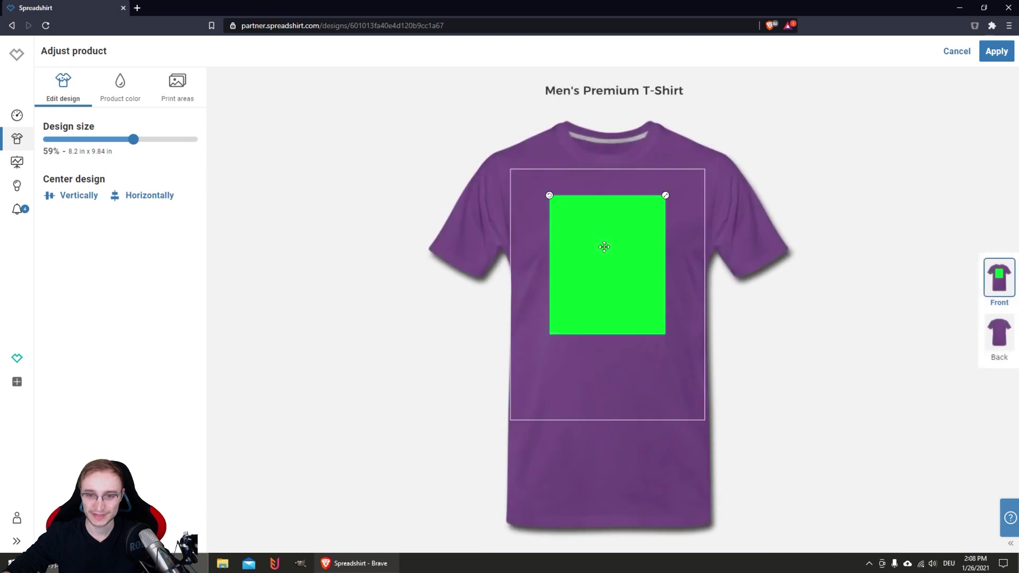
mouse_move(665, 195)
left_mouse_down()
mouse_move(688, 194)
mouse_move(679, 201)
left_mouse_up()
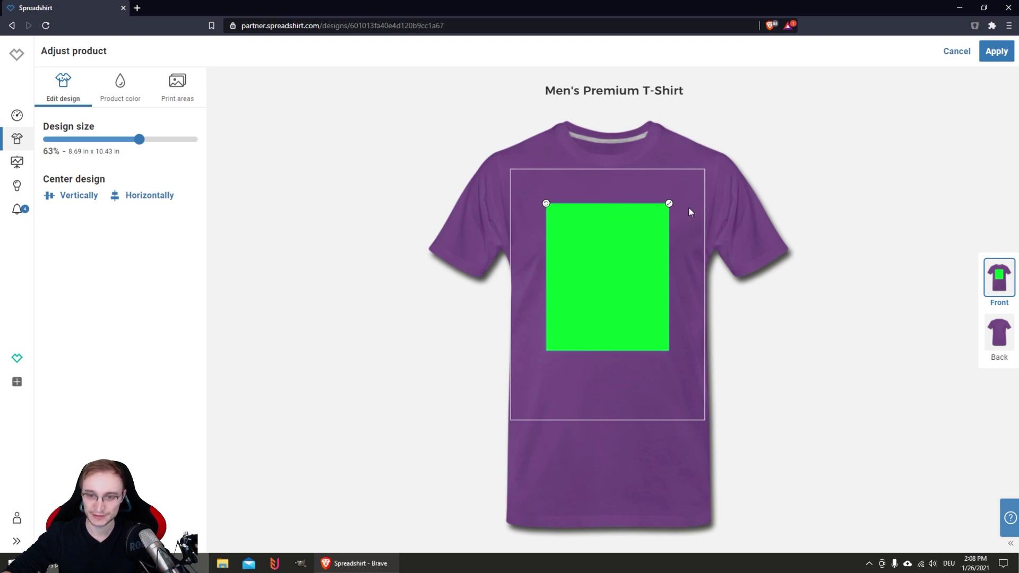
left_click_drag(671, 194, 621, 224)
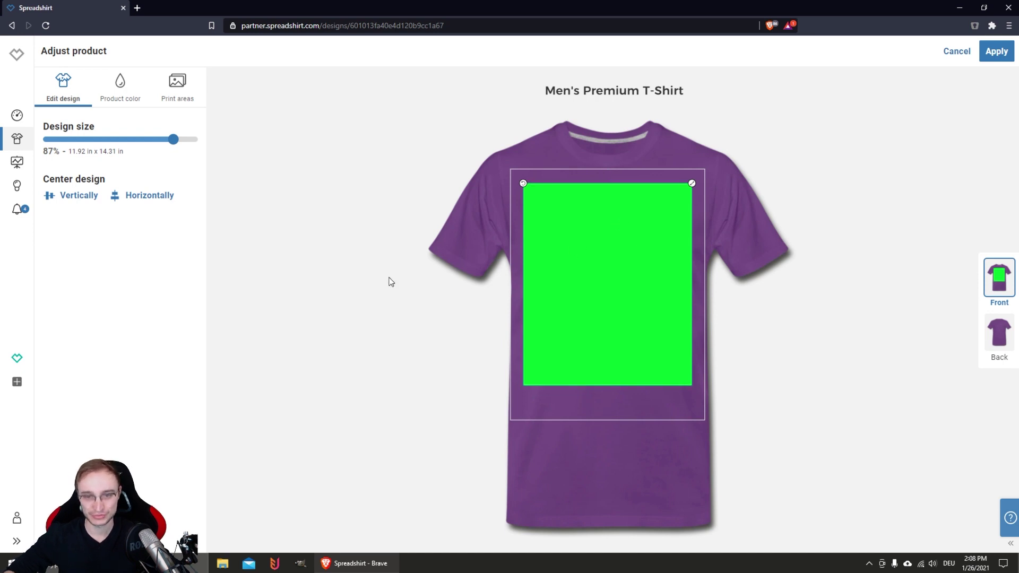
left_click(996, 51)
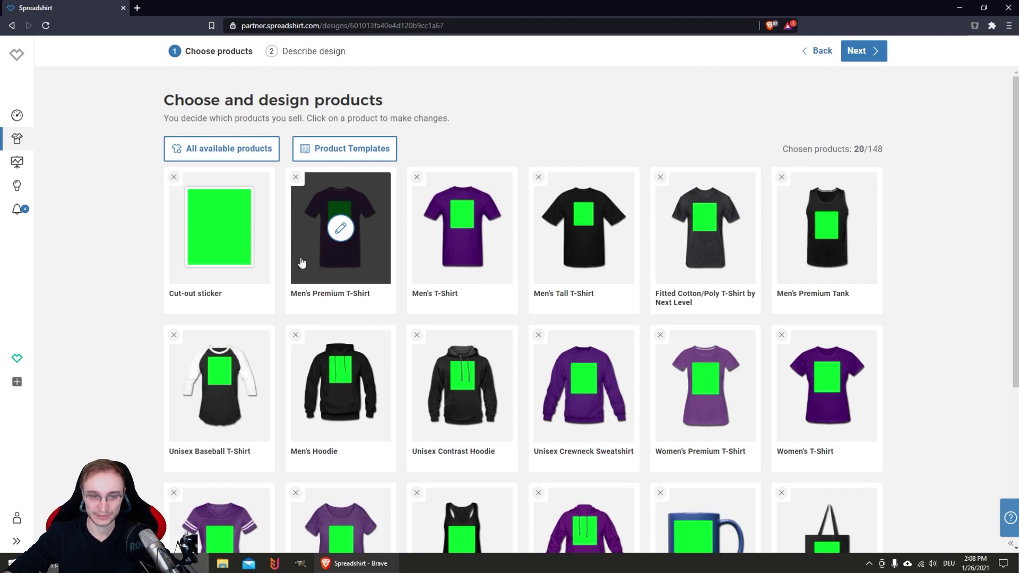
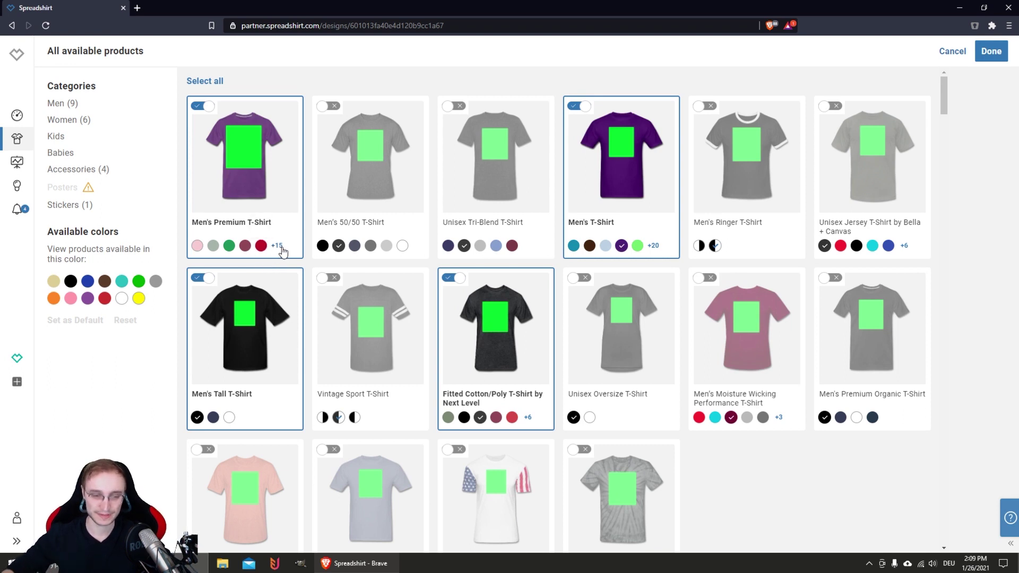
Step: In the overview of all available products, set the colour of the Men's Premium T-Shirt and the Men's T-Shirt to black
left_click(277, 246)
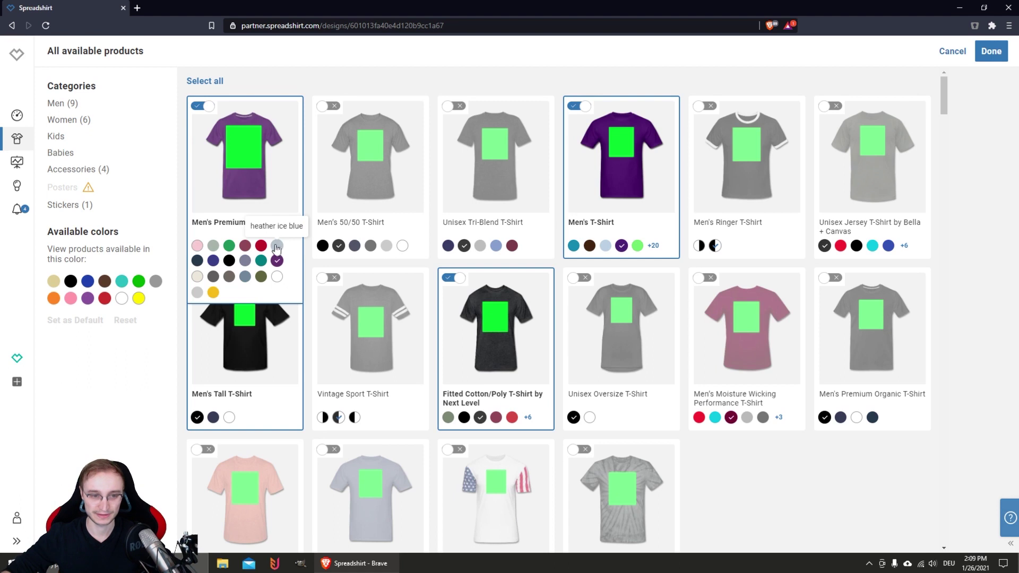
left_click(230, 261)
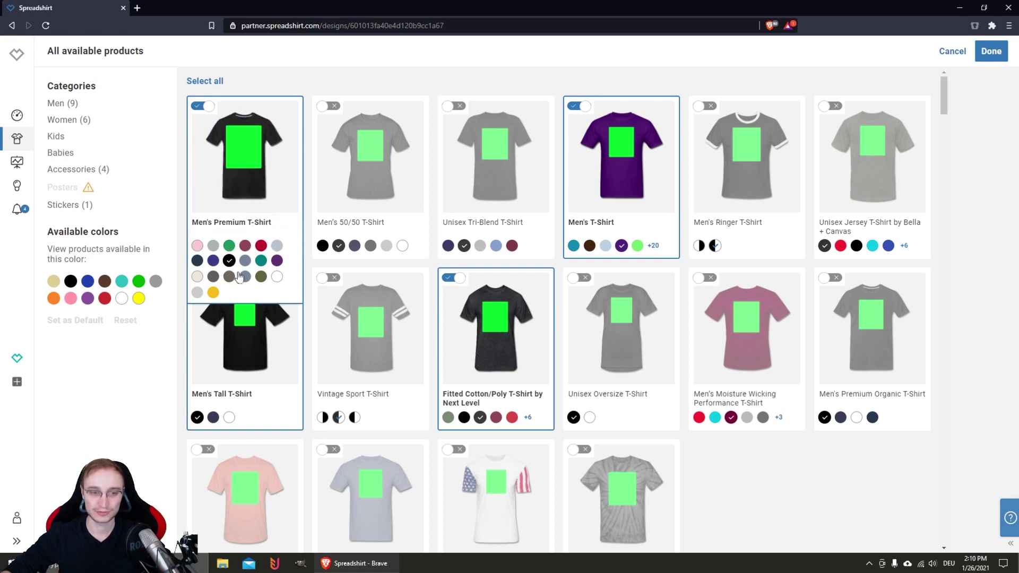
left_click(653, 246)
left_click(589, 293)
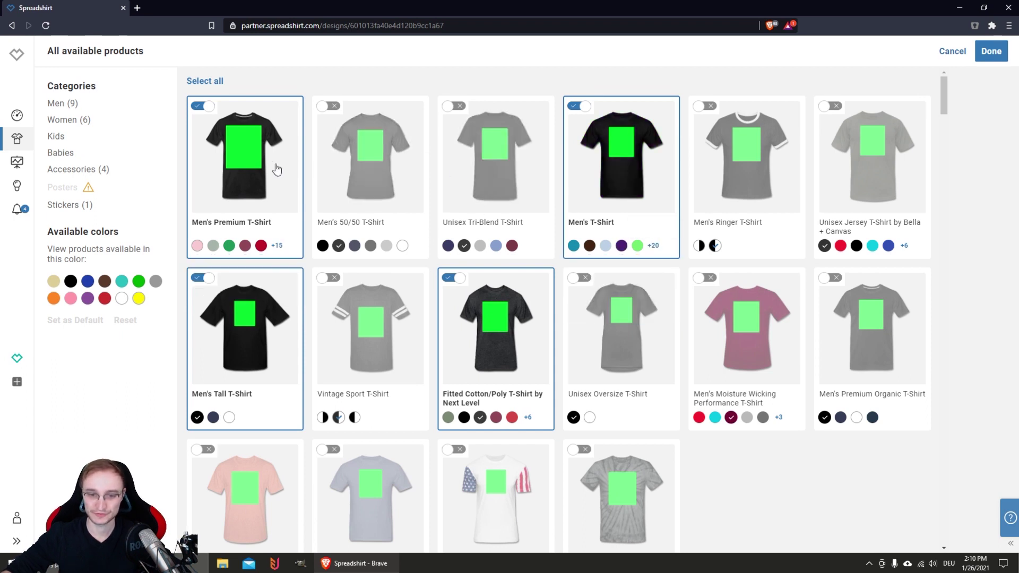
Step: Deselect the Unisex Baseball T-Shirt so that it is excluded from the products offered with this design
scroll(478, 292, "down", 3)
scroll(302, 141, "up", 3)
scroll(450, 277, "down", 1)
scroll(450, 277, "down", 4)
scroll(391, 239, "down", 3)
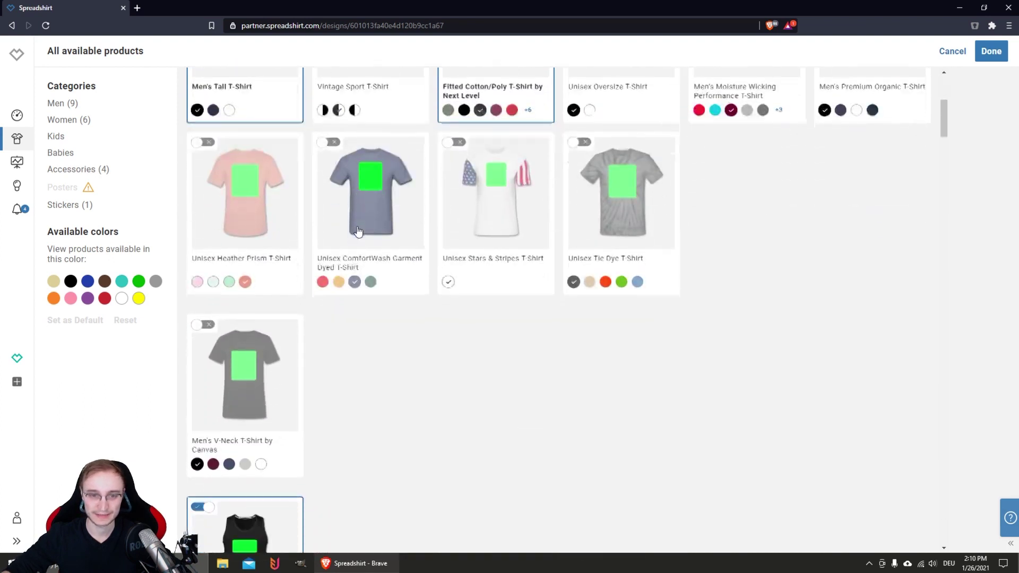
scroll(366, 234, "down", 4)
scroll(413, 234, "down", 3)
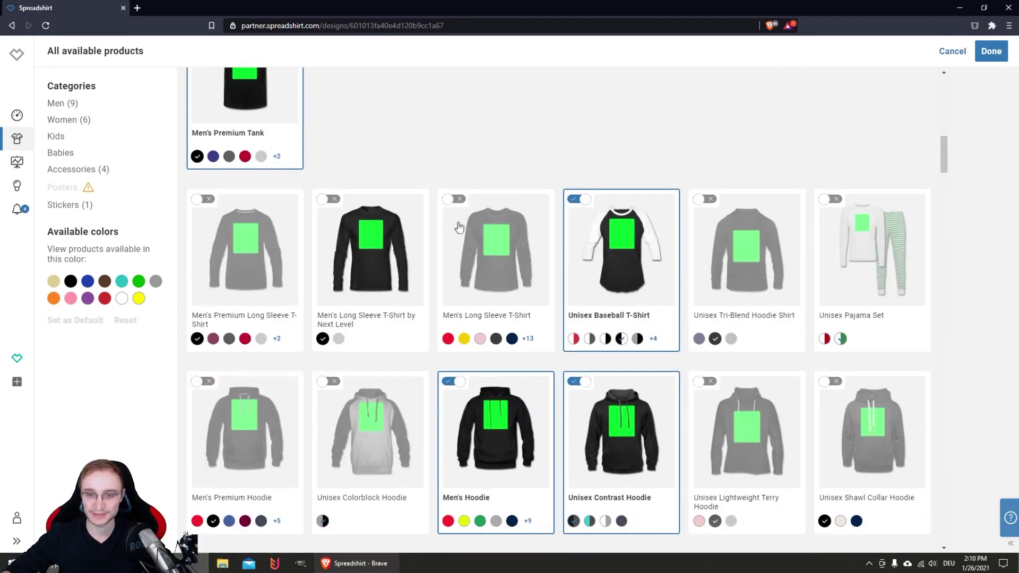
left_click(586, 205)
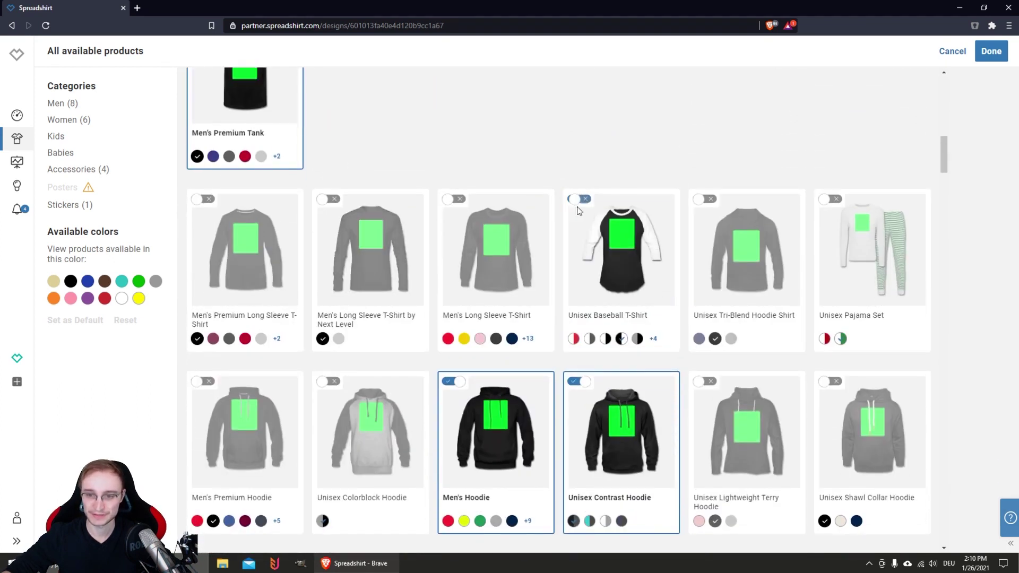
Step: Include the Men's Long Sleeve T-Shirt in the offered products and exclude the Unisex Crewneck Sweatshirt
left_click(450, 202)
scroll(419, 239, "down", 3)
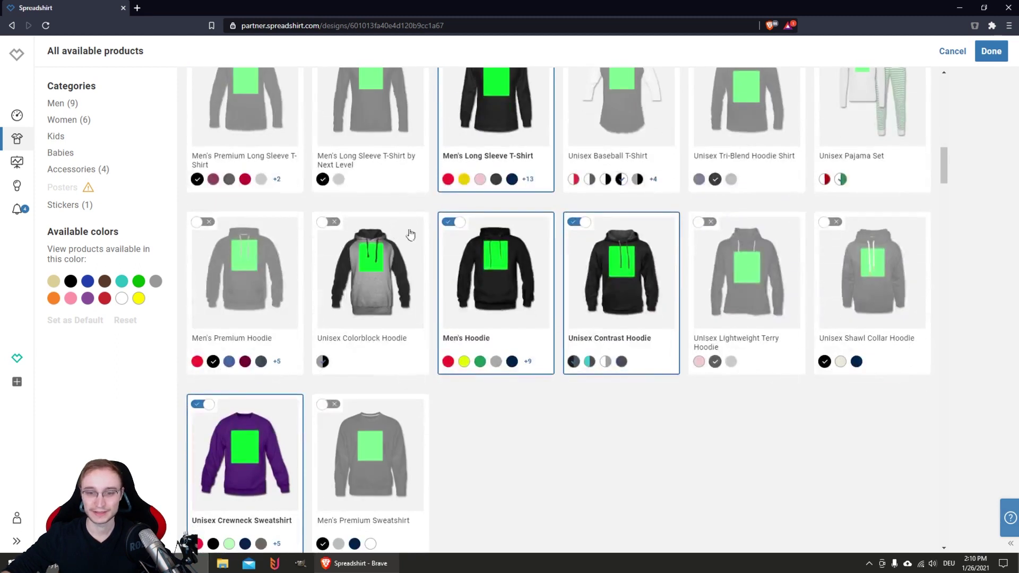
scroll(429, 253, "down", 1)
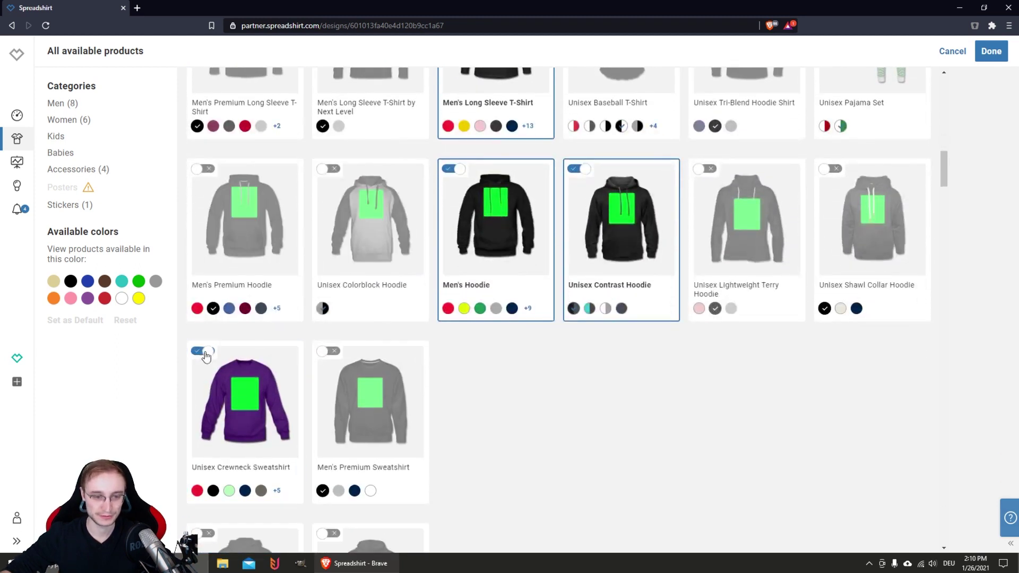
left_click(202, 335)
Step: Set the Women's Premium T-Shirt to black and include the Women's Roll Cuff T-Shirt in the offered products
scroll(462, 232, "down", 13)
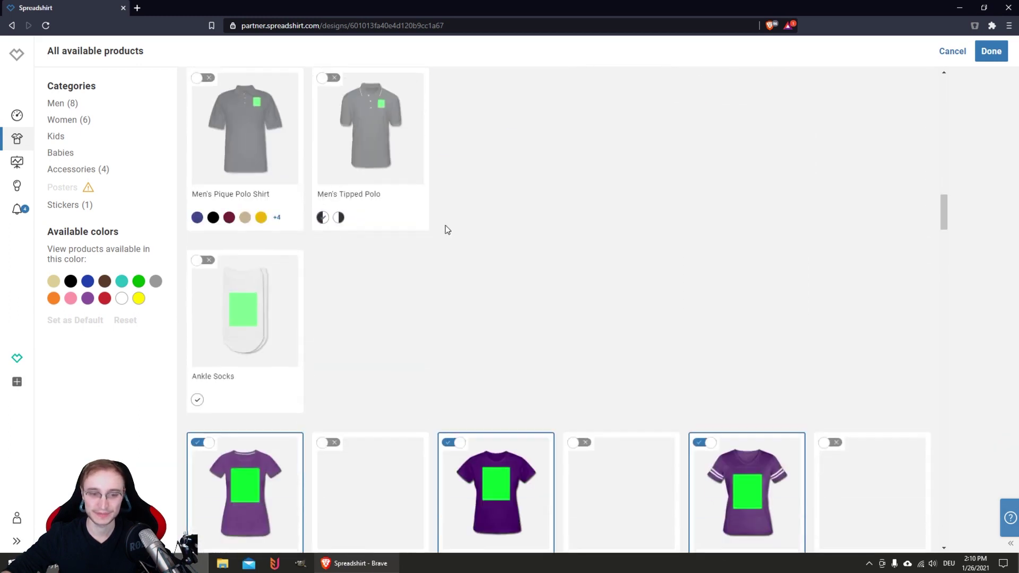
scroll(375, 214, "down", 2)
left_click(277, 317)
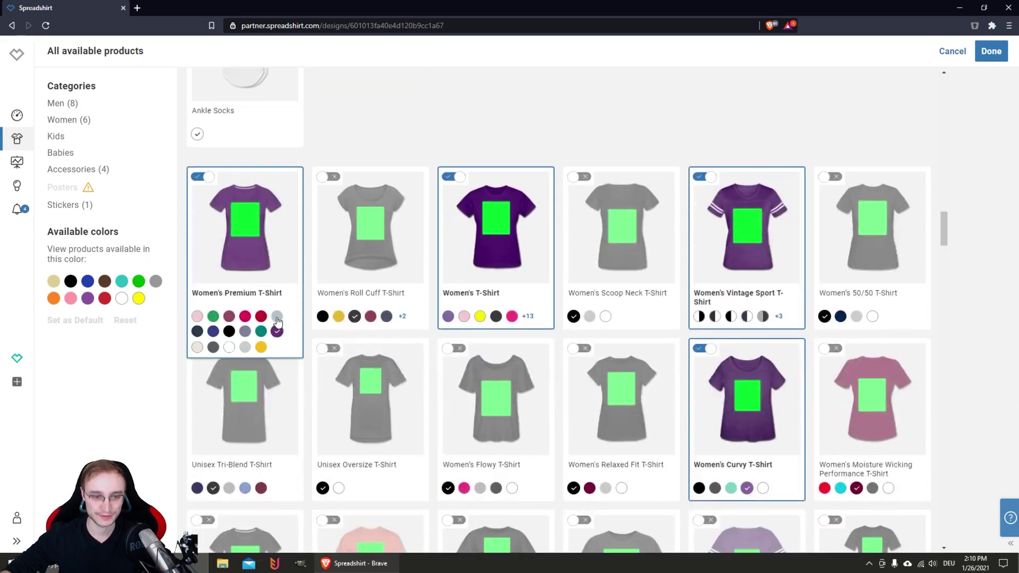
left_click(228, 331)
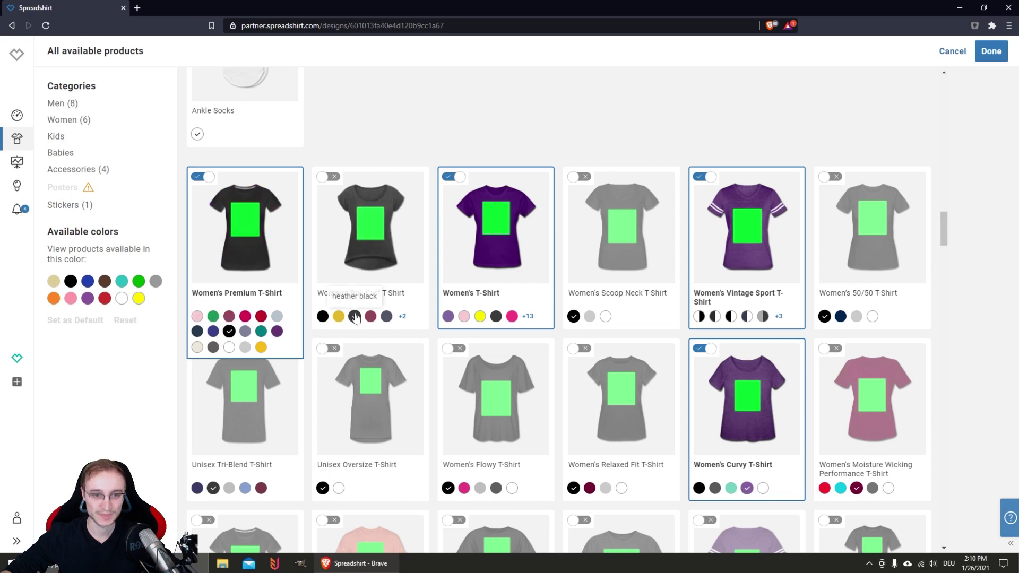
left_click(331, 178)
Step: Set the Women's T-Shirt to black and the Women's Vintage Sport T-Shirt to black with white stripes
left_click(527, 316)
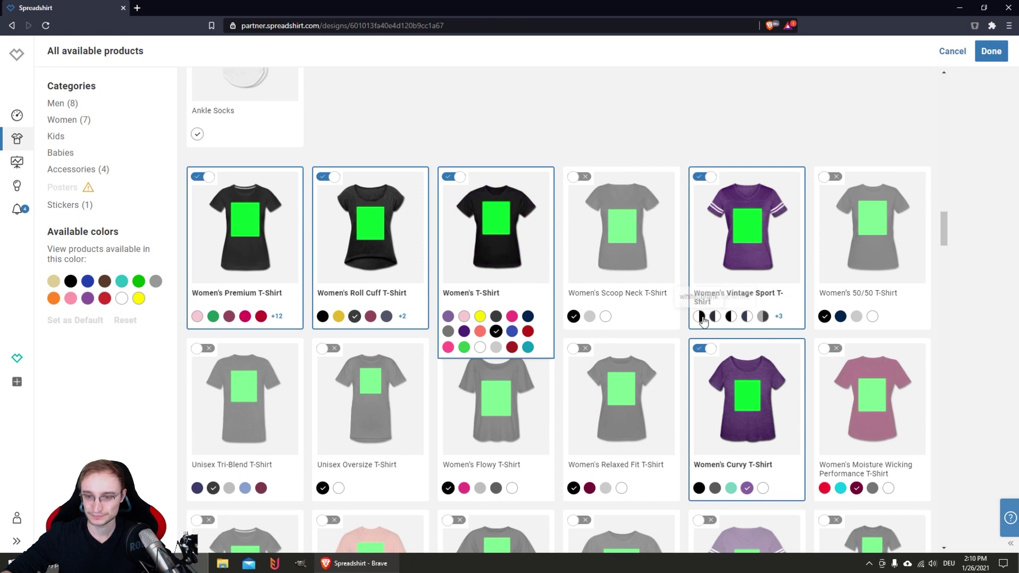
left_click(700, 317)
left_click(731, 316)
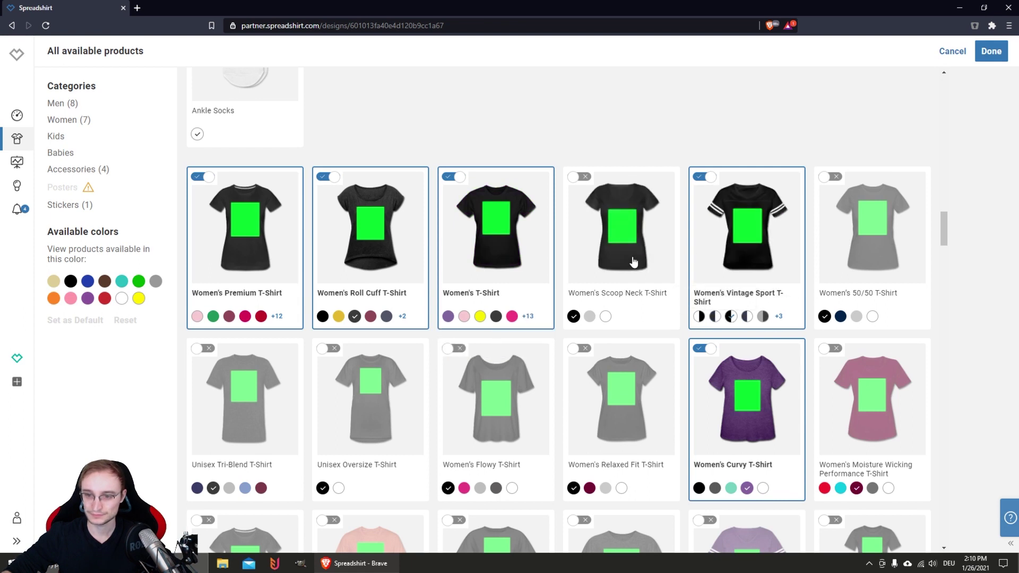
Step: Exclude the Women's Curvy T-Shirt and the Women's Hoodie from the products offered with this design
scroll(703, 212, "down", 2)
left_click(699, 242)
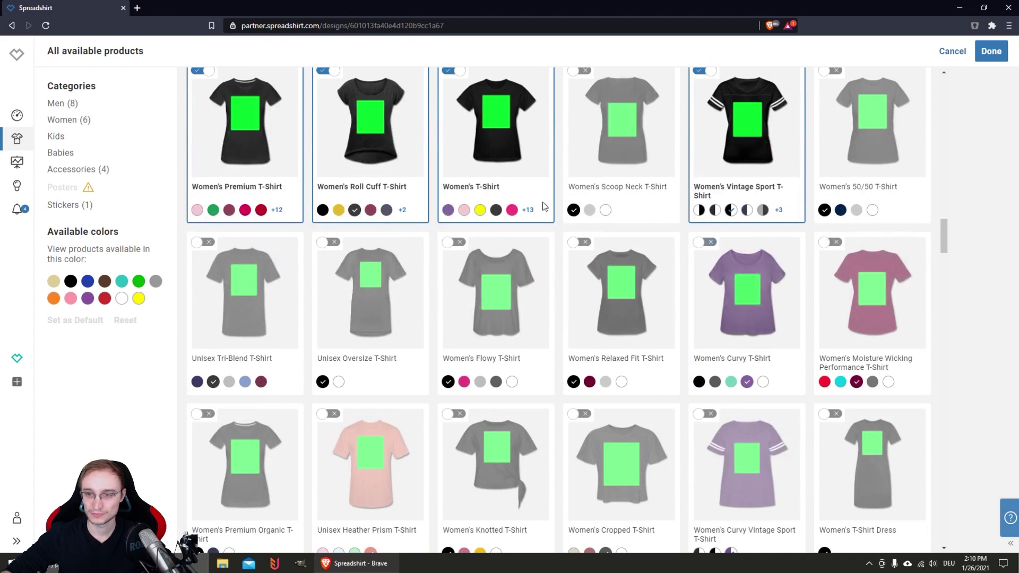
scroll(525, 187, "down", 15)
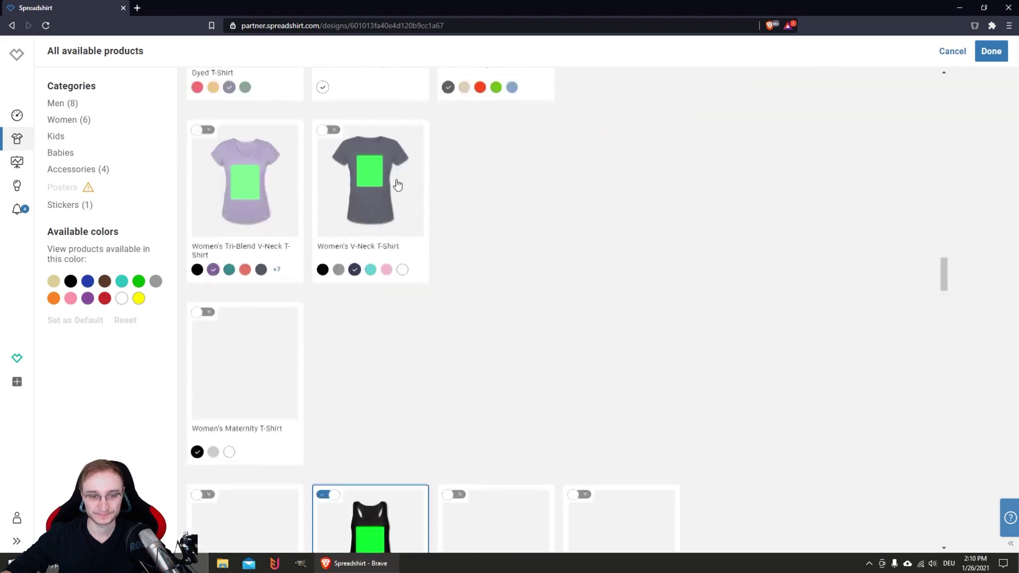
scroll(434, 192, "down", 5)
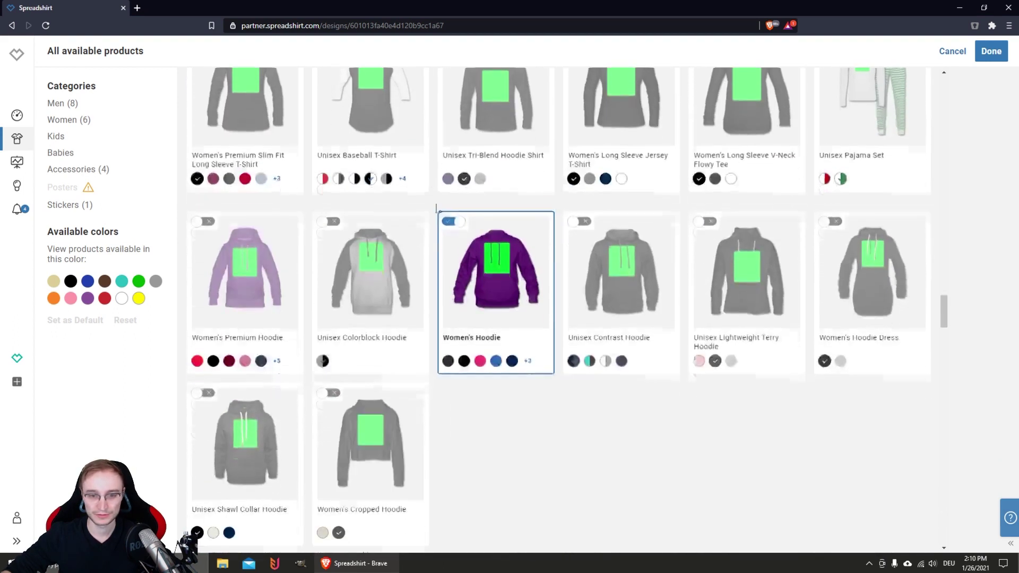
left_click(451, 222)
Step: Include the Kids' Premium T-Shirt and the Toddler Premium T-Shirt in the offered products
scroll(318, 164, "down", 14)
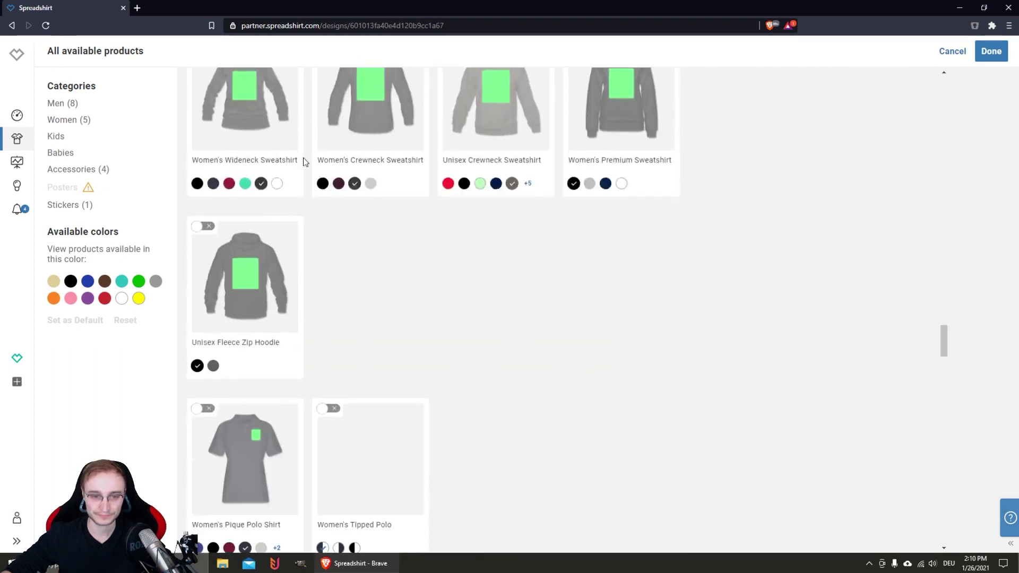
scroll(301, 160, "down", 6)
left_click(204, 188)
left_click(327, 188)
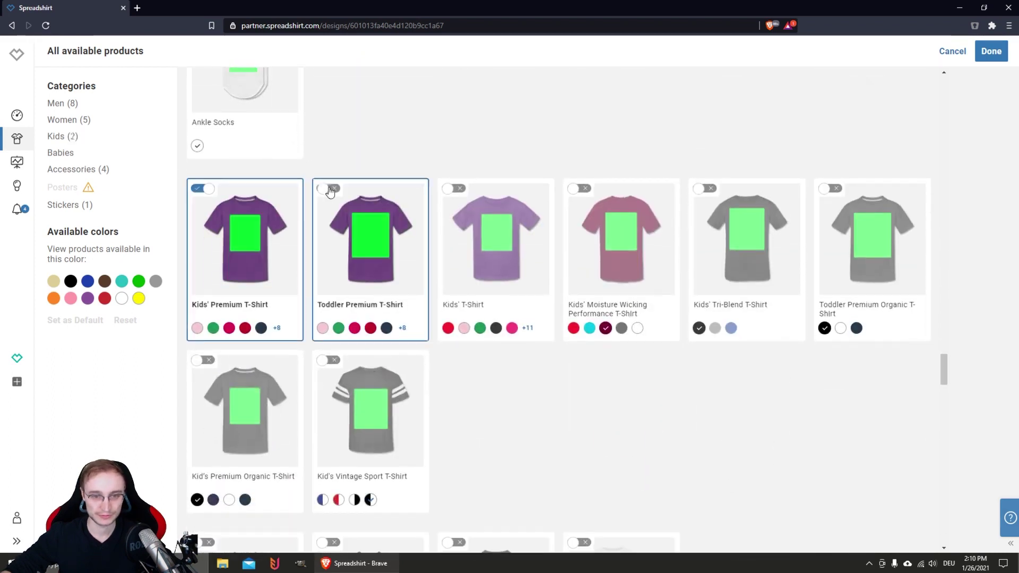
Step: Set the colour of the Kids' Premium T-Shirt and the Toddler Premium T-Shirt to black
left_click(277, 328)
left_click(197, 343)
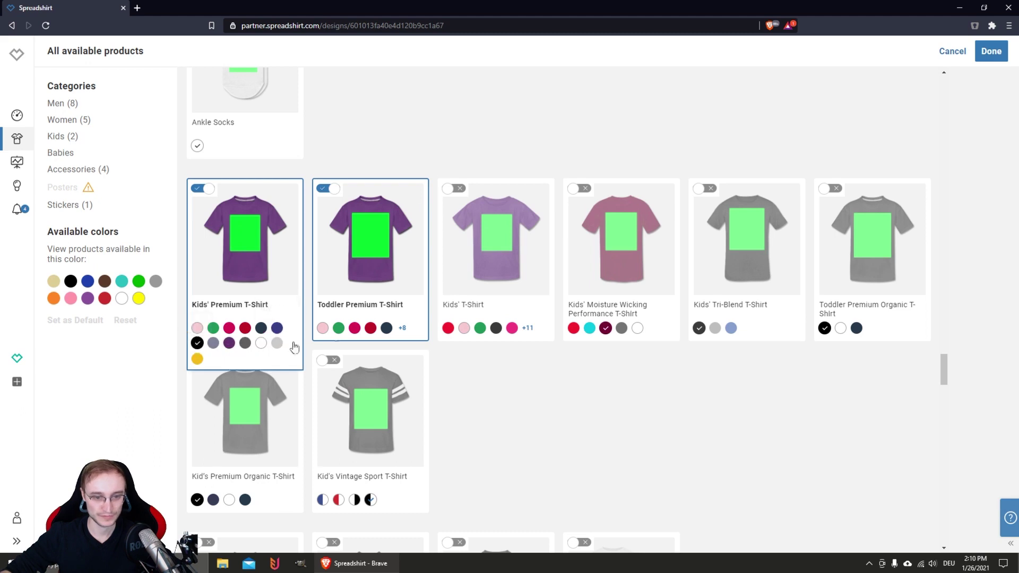
left_click(400, 329)
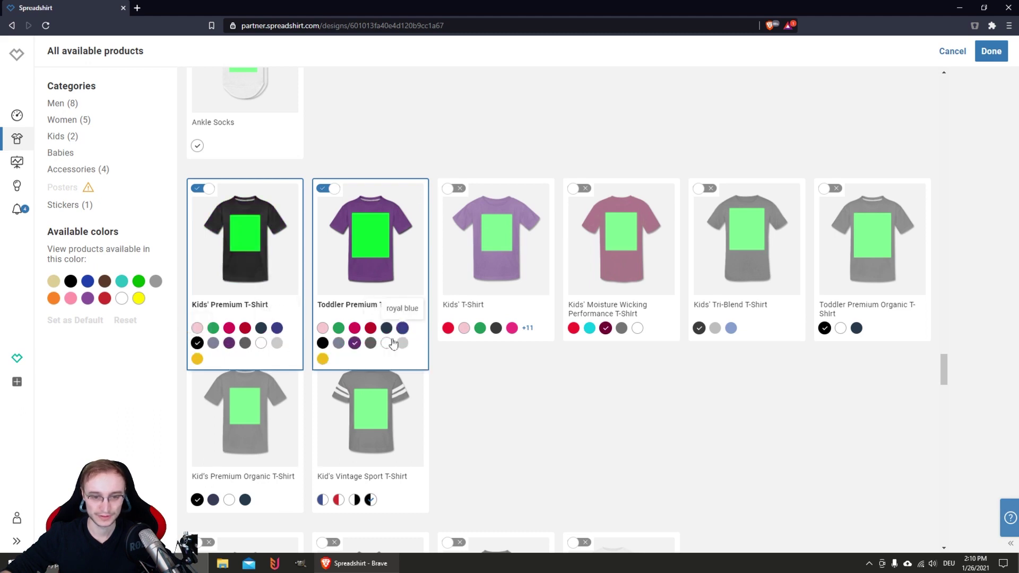
left_click(322, 344)
Step: Set the colour of the Full Color Mug among the accessories to black
scroll(334, 254, "down", 13)
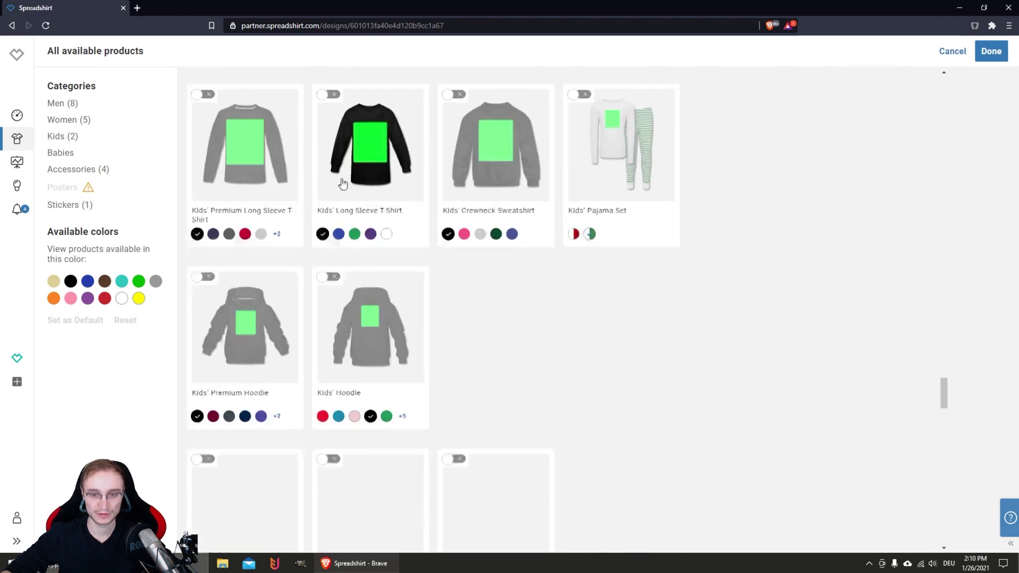
scroll(345, 170, "down", 10)
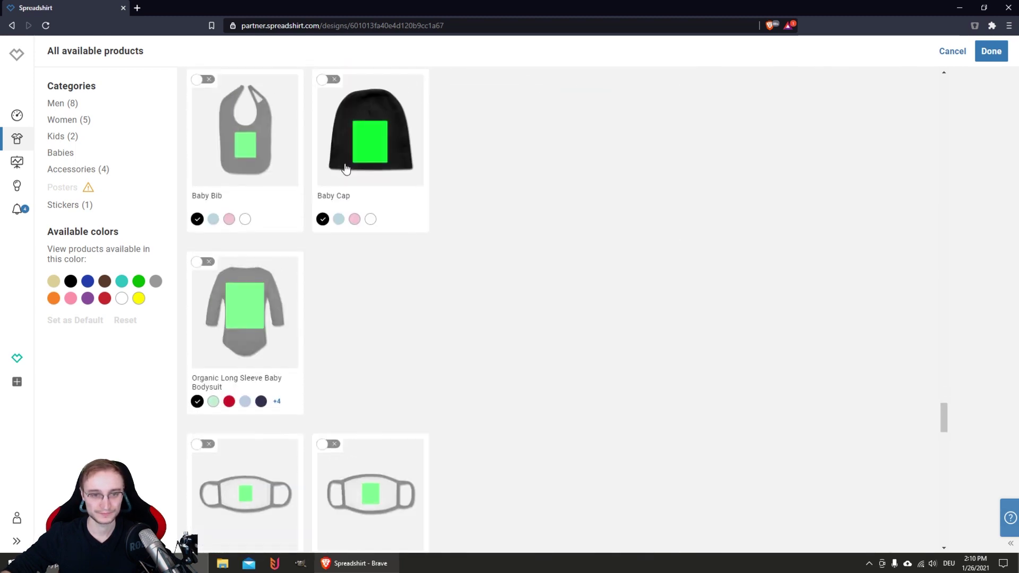
scroll(345, 169, "down", 5)
scroll(361, 197, "up", 2)
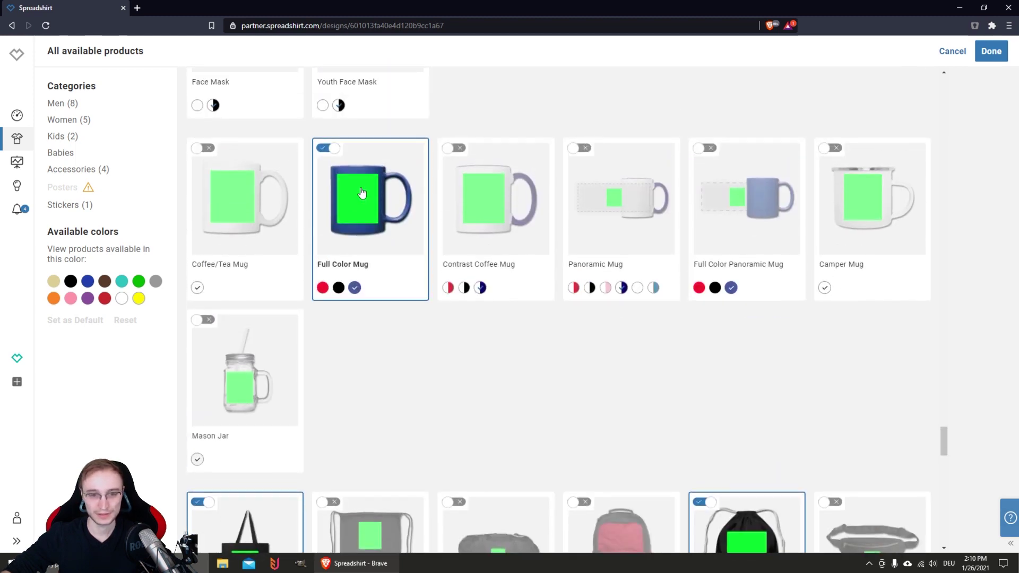
left_click(339, 288)
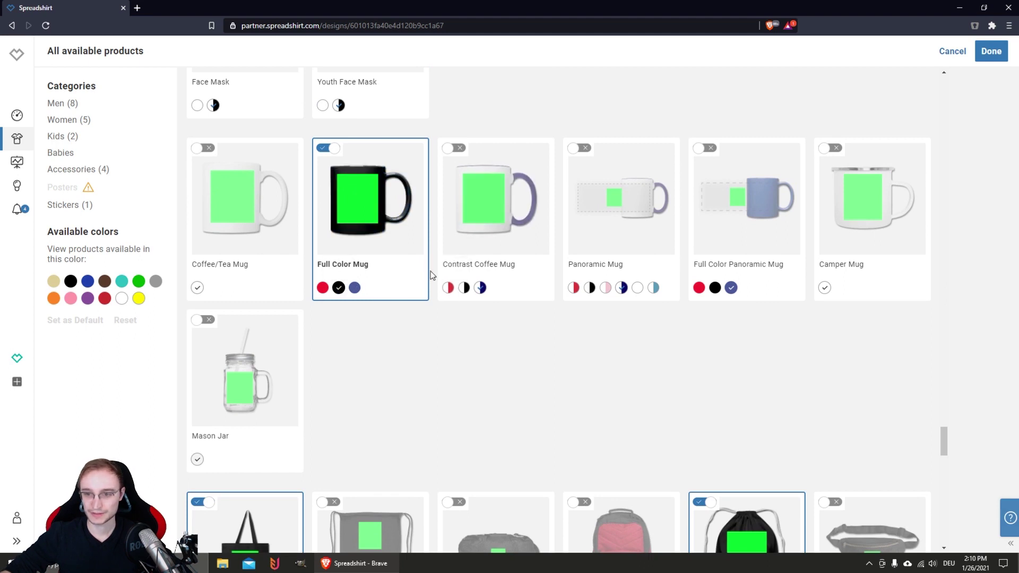
Step: Exclude the Cotton Drawstring Bag from the accessories and include the Trucker Cap
scroll(412, 250, "down", 3)
scroll(455, 238, "down", 3)
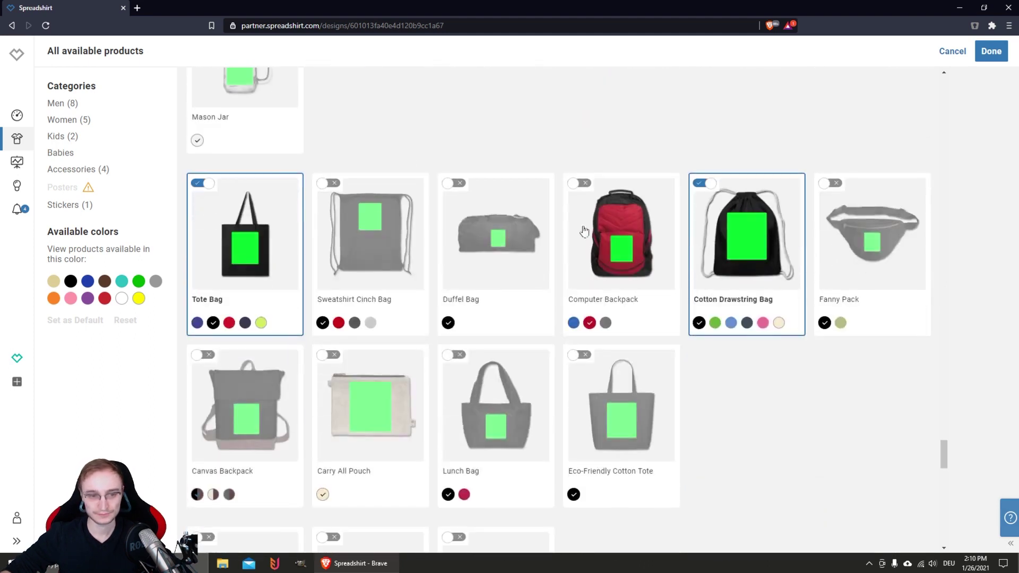
left_click(706, 184)
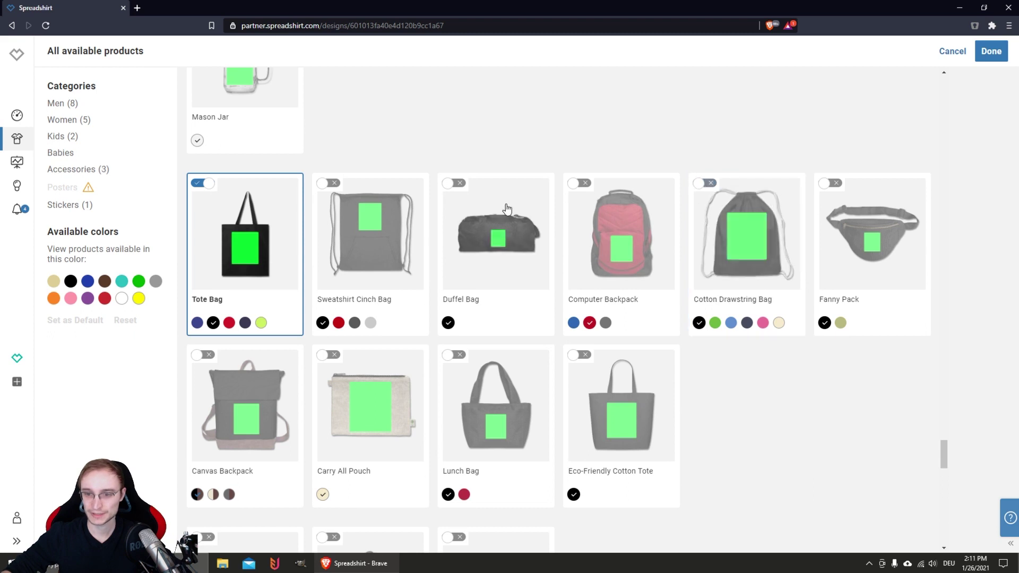
scroll(412, 165, "down", 1)
scroll(412, 165, "down", 6)
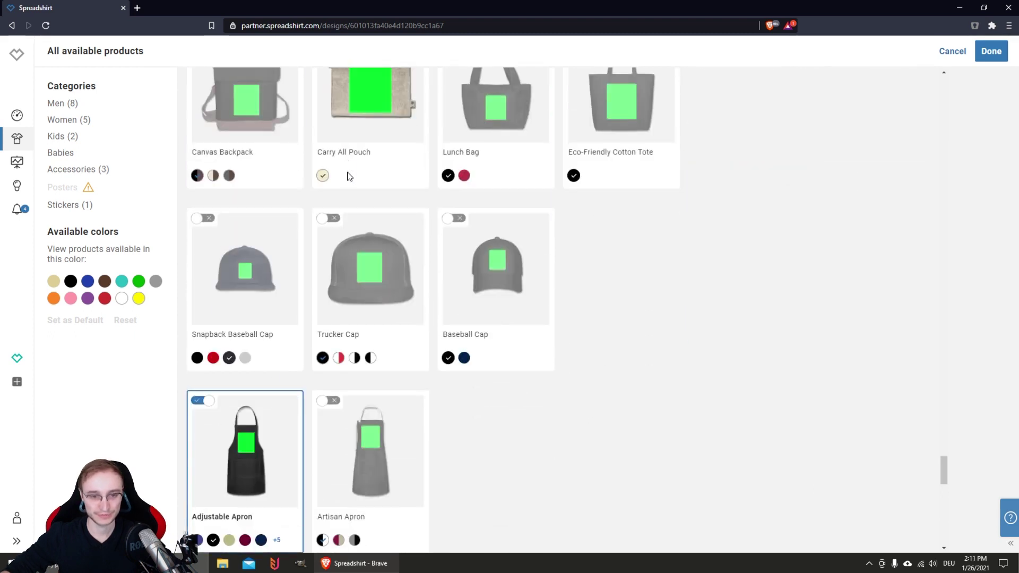
left_click(323, 218)
Step: Exclude the sticker at the end of the product list from the offered products
scroll(318, 175, "down", 5)
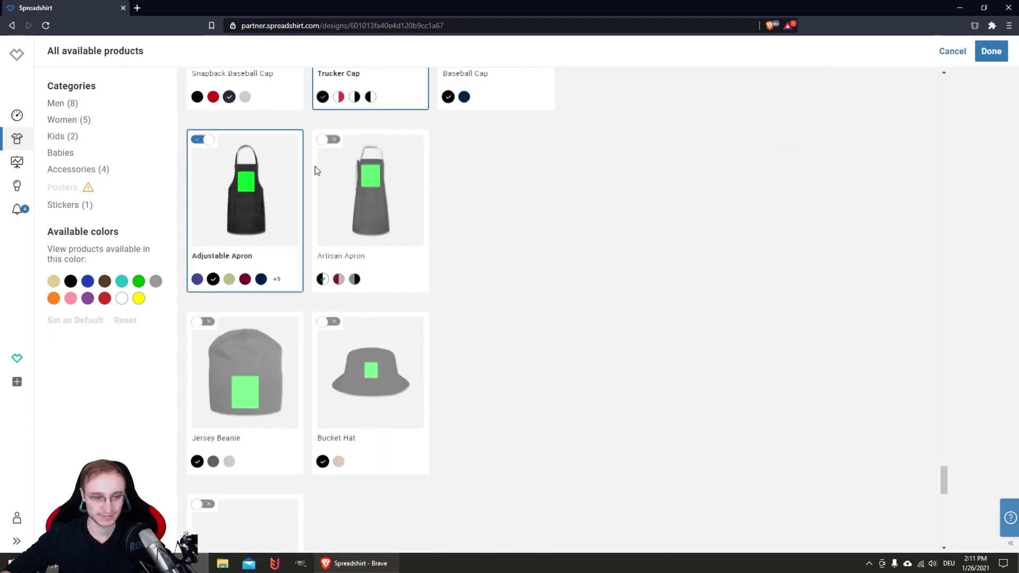
scroll(312, 206, "down", 12)
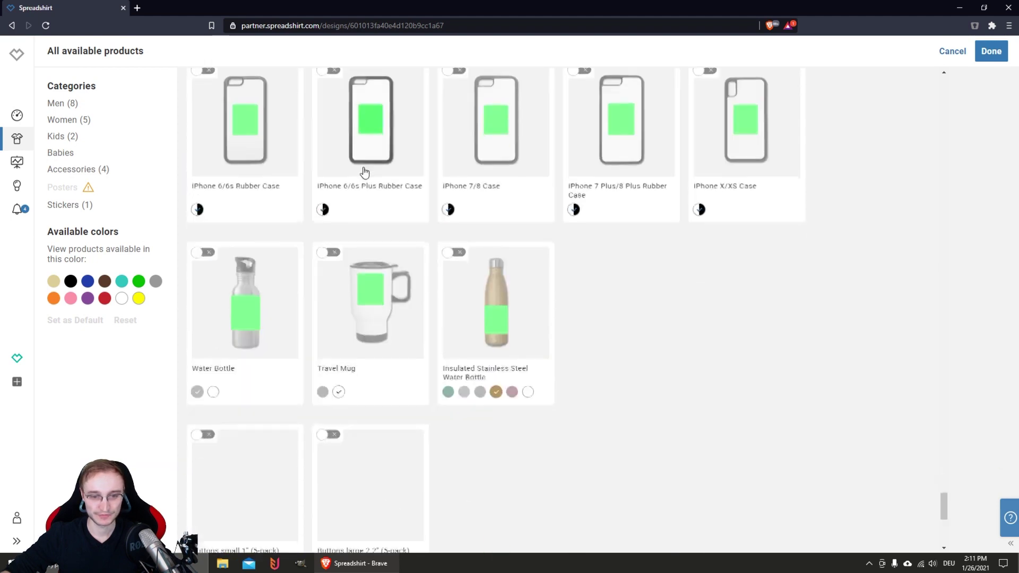
scroll(364, 171, "down", 6)
scroll(348, 176, "down", 5)
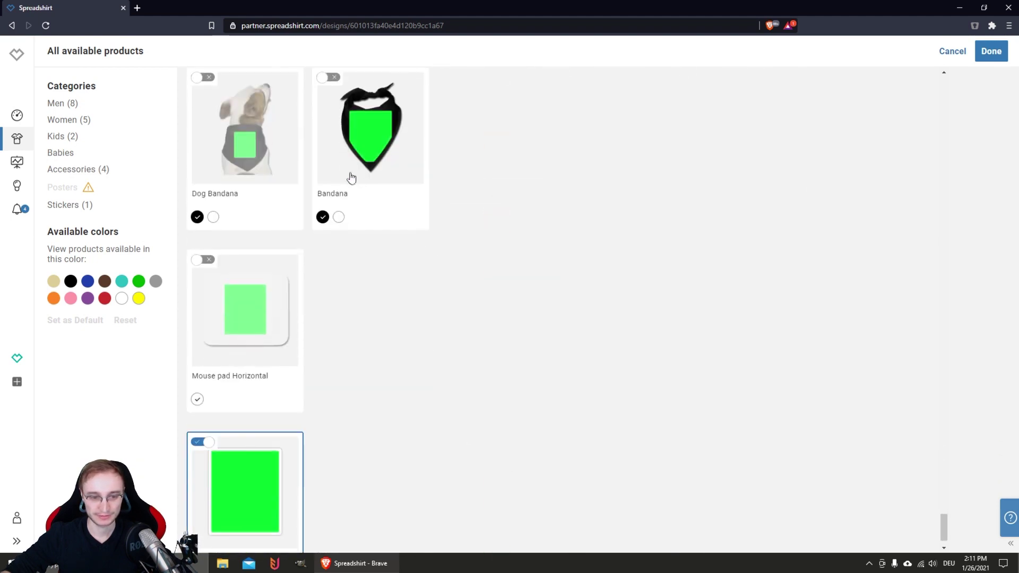
left_click(201, 385)
Step: Review the product list back up to the men's items and confirm the product selection
scroll(382, 302, "up", 10)
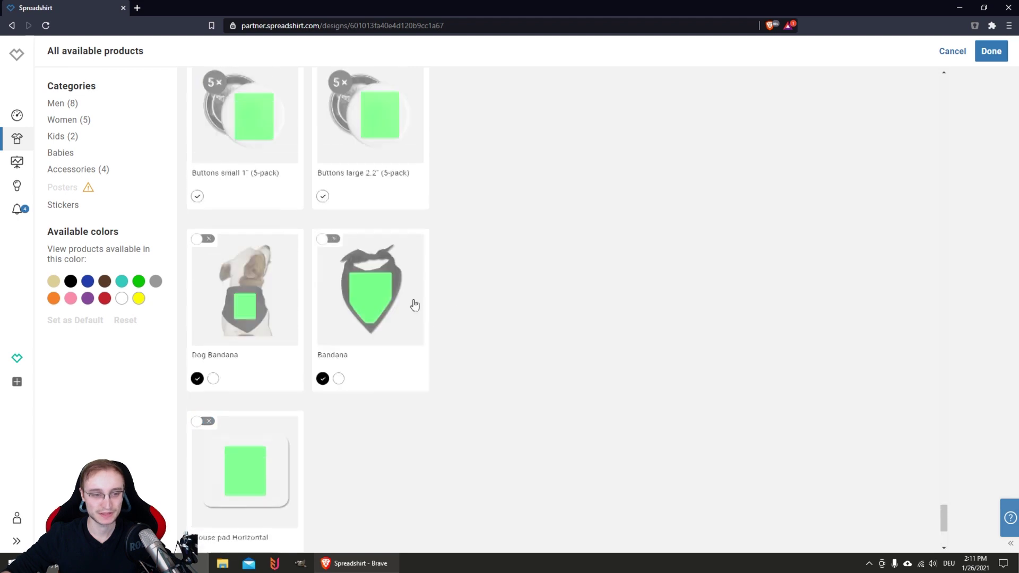
scroll(349, 307, "up", 20)
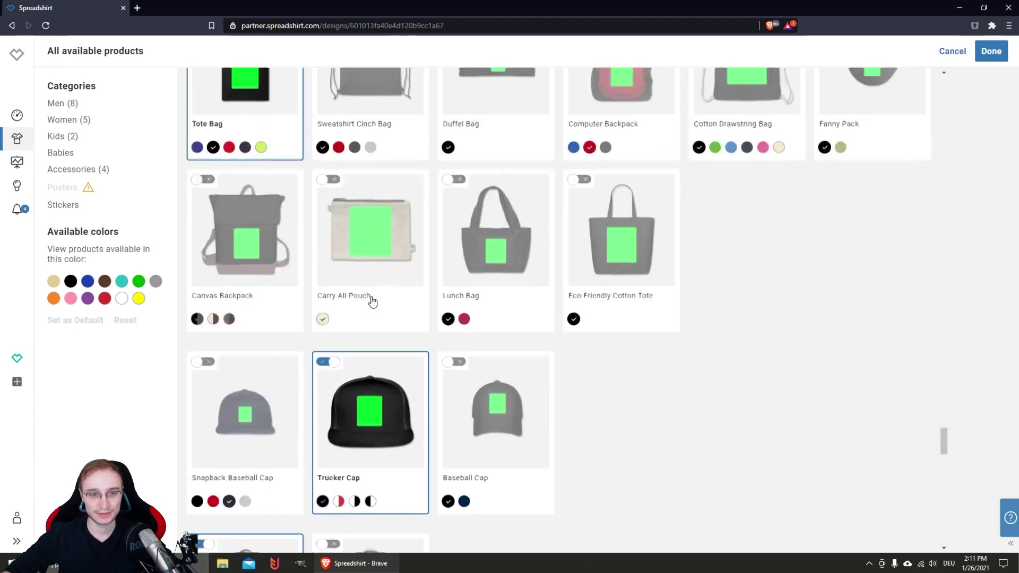
scroll(411, 312, "up", 20)
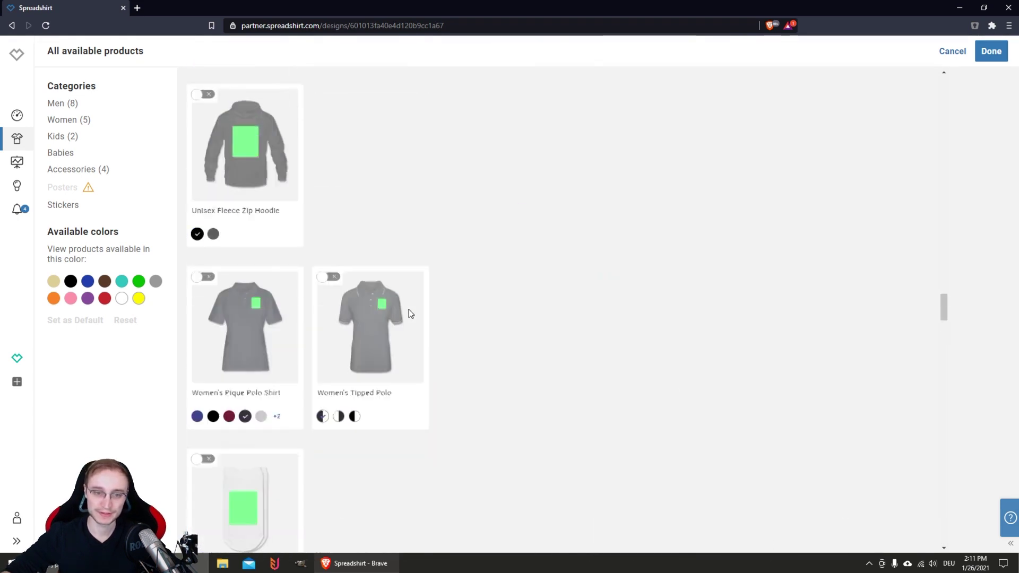
scroll(411, 314, "up", 20)
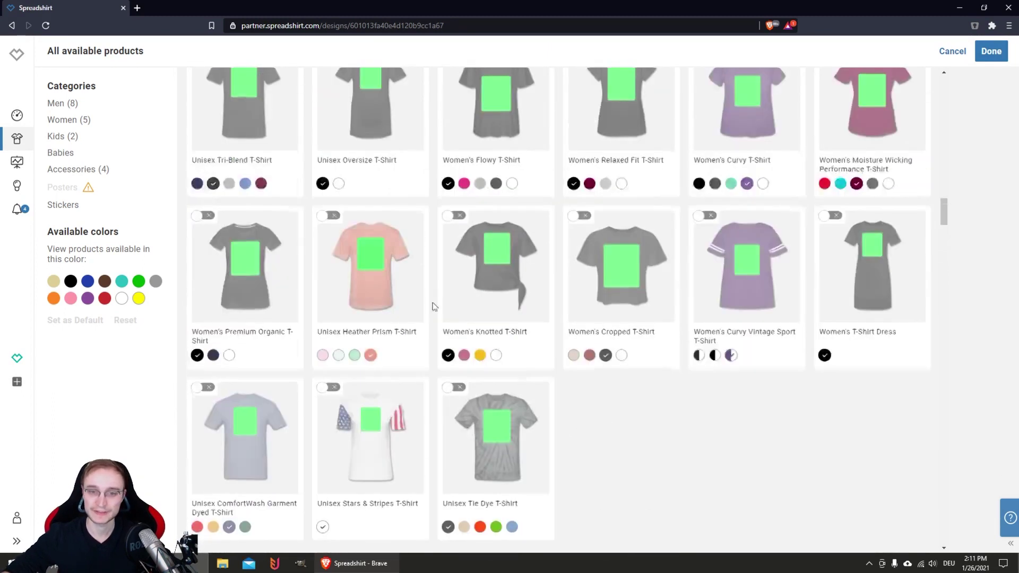
scroll(474, 275, "up", 10)
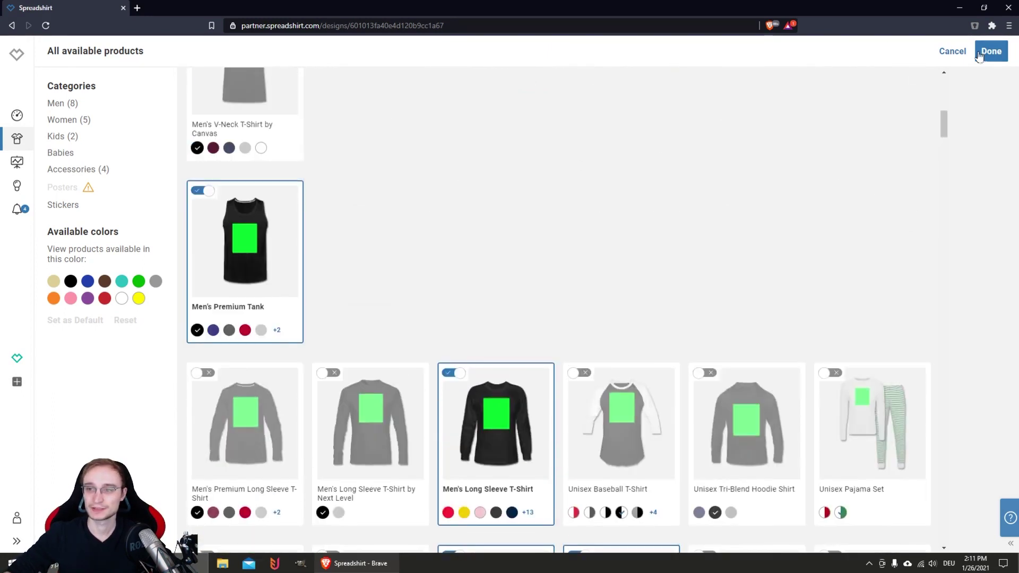
left_click(989, 52)
Step: Look over the chosen products and open the Men's Premium T-Shirt for adjustment
scroll(462, 229, "down", 4)
scroll(457, 191, "up", 3)
scroll(438, 234, "up", 2)
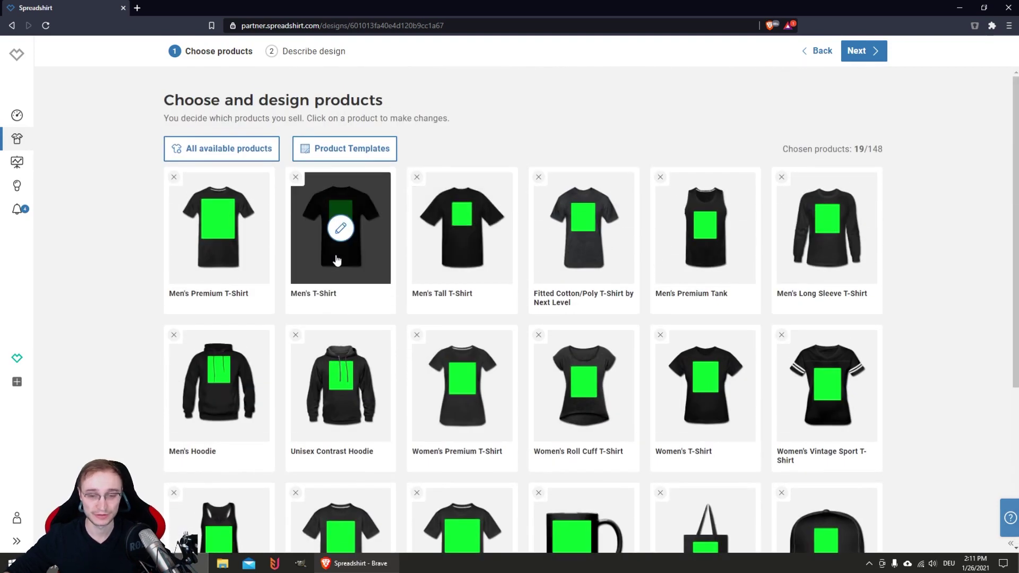
left_click(247, 251)
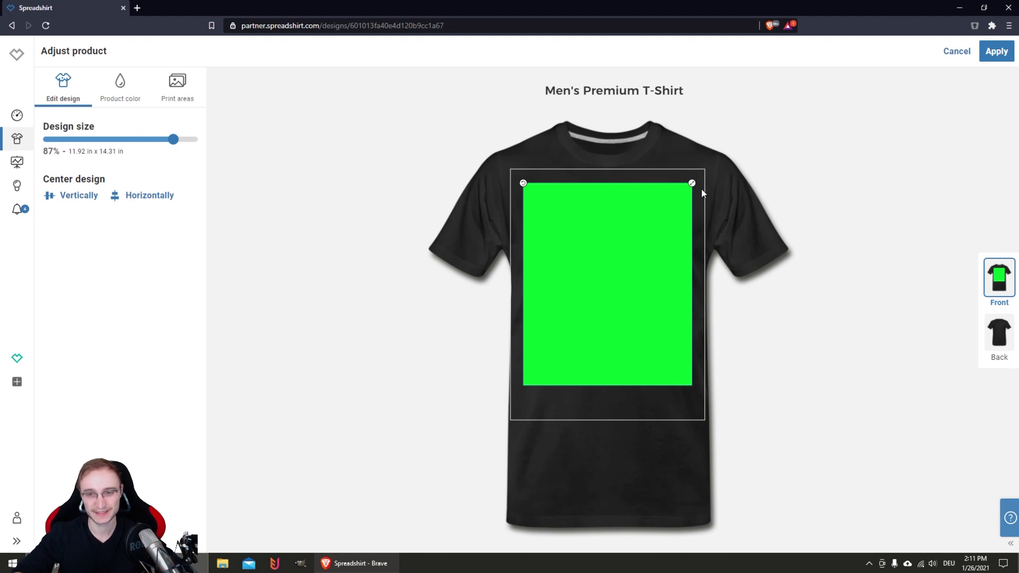
Step: Try the design on the Men's Premium T-Shirt at 45% size and then at 100%
left_click_drag(692, 183, 652, 230)
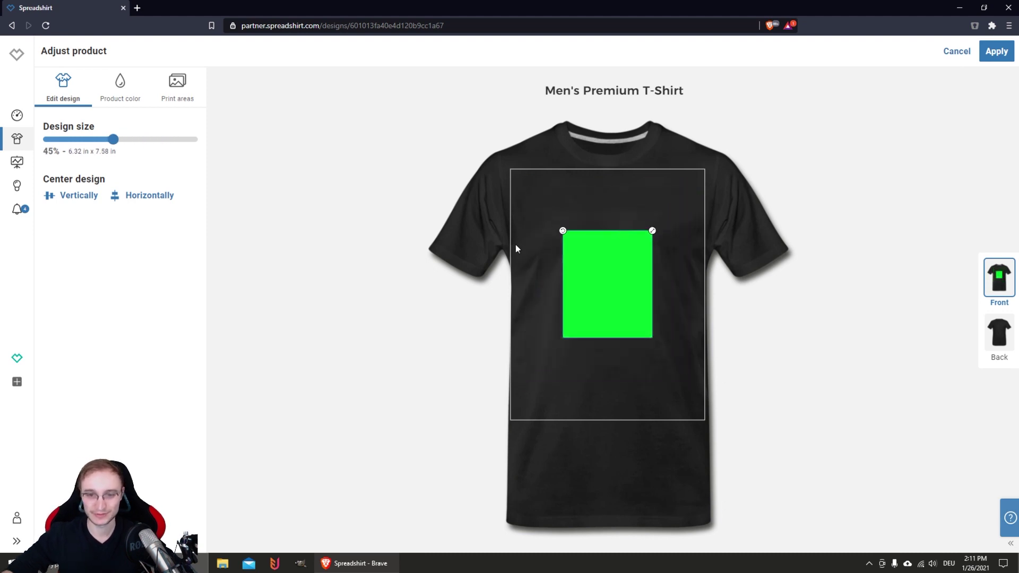
left_click_drag(612, 267, 749, 191)
left_click(559, 343)
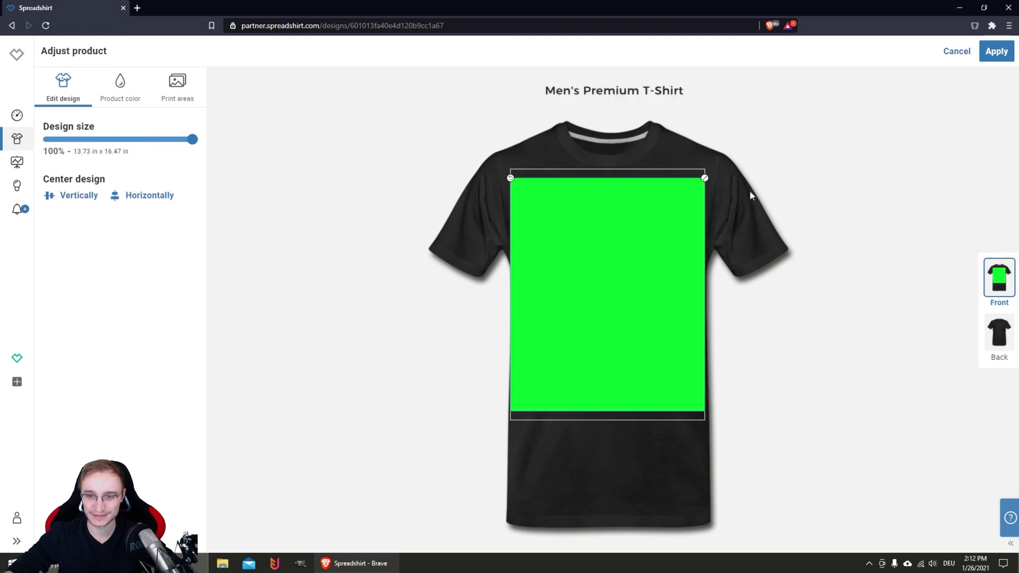
left_click(753, 305)
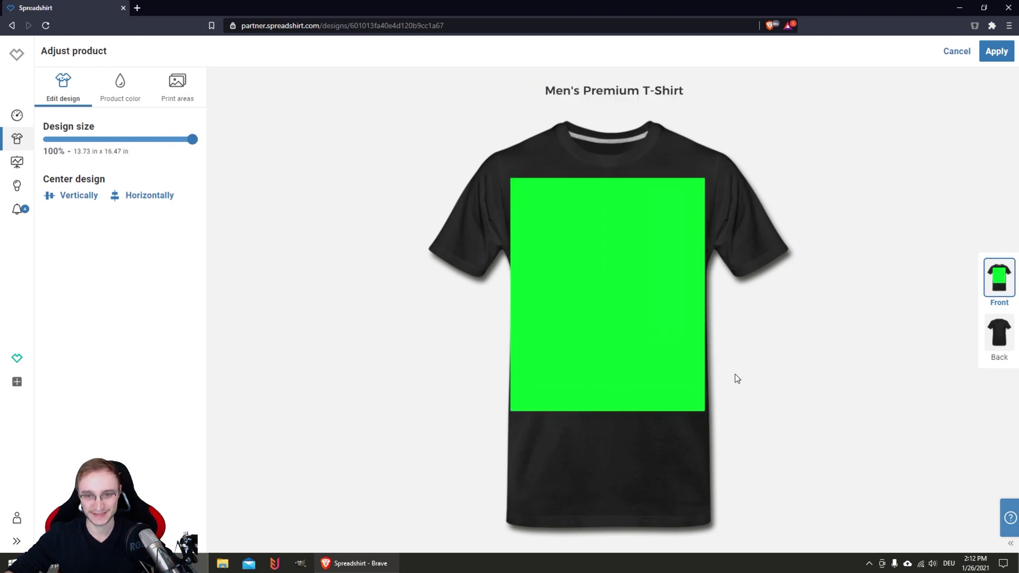
Step: Reduce the design on the front of the Men's Premium T-Shirt to 87% (11.98 in x 14.37 in)
left_click(697, 218)
left_click_drag(705, 178, 645, 204)
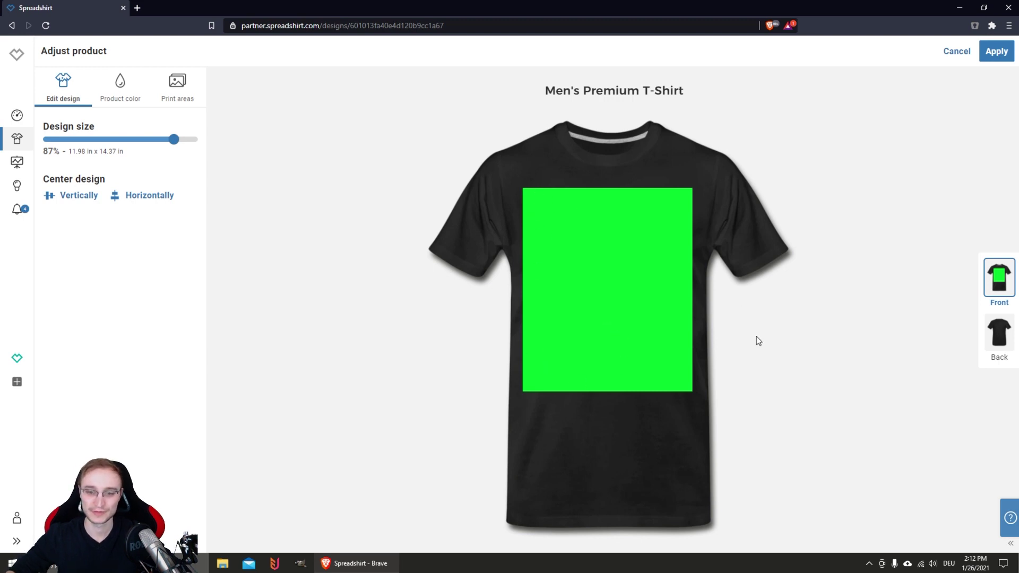
Step: Apply the Men's Premium T-Shirt adjustment, enlarge the design on the Men's T-Shirt to 88% (11.53 in x 13.84 in), and apply it
left_click(996, 52)
left_click(339, 219)
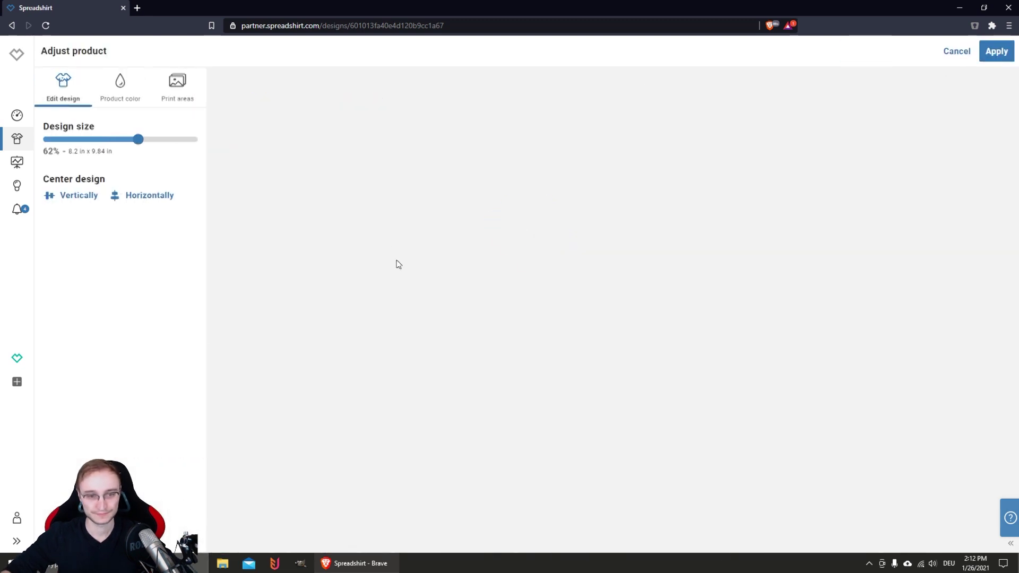
left_click_drag(573, 250, 600, 265)
left_click_drag(673, 213, 716, 179)
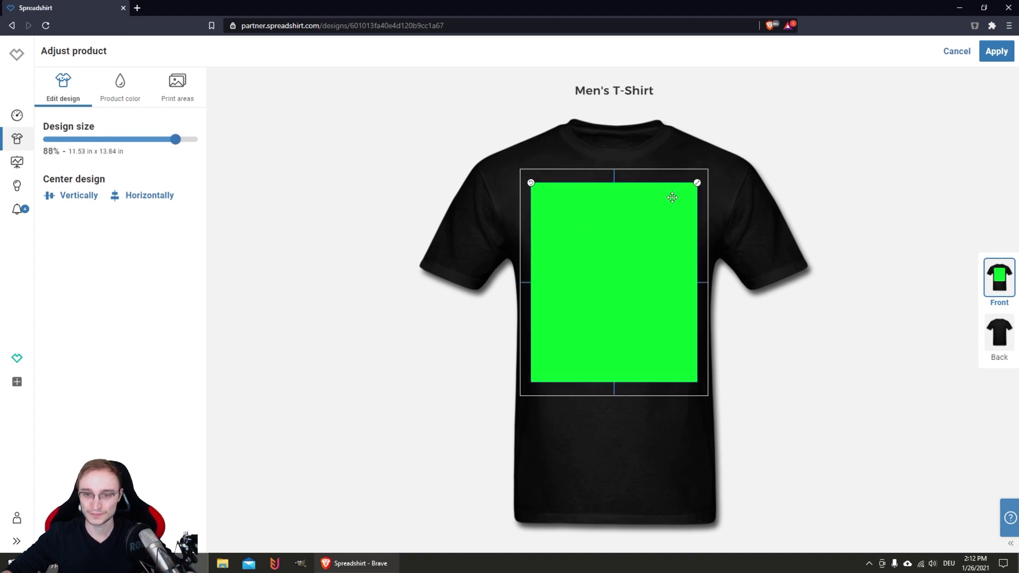
left_click(983, 55)
Step: Enlarge and reposition the design on the front of the Men's Tall T-Shirt and apply the adjustment
scroll(461, 170, "down", 1)
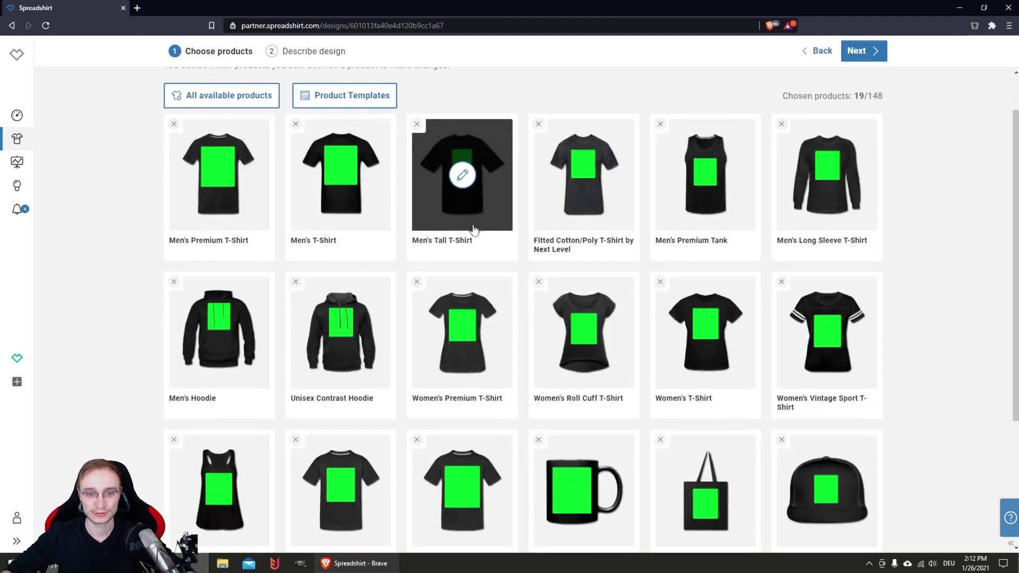
left_click(461, 170)
left_click(592, 246)
left_click_drag(628, 232, 628, 238)
left_click_drag(662, 208, 687, 195)
left_click_drag(646, 230, 647, 213)
left_click(995, 51)
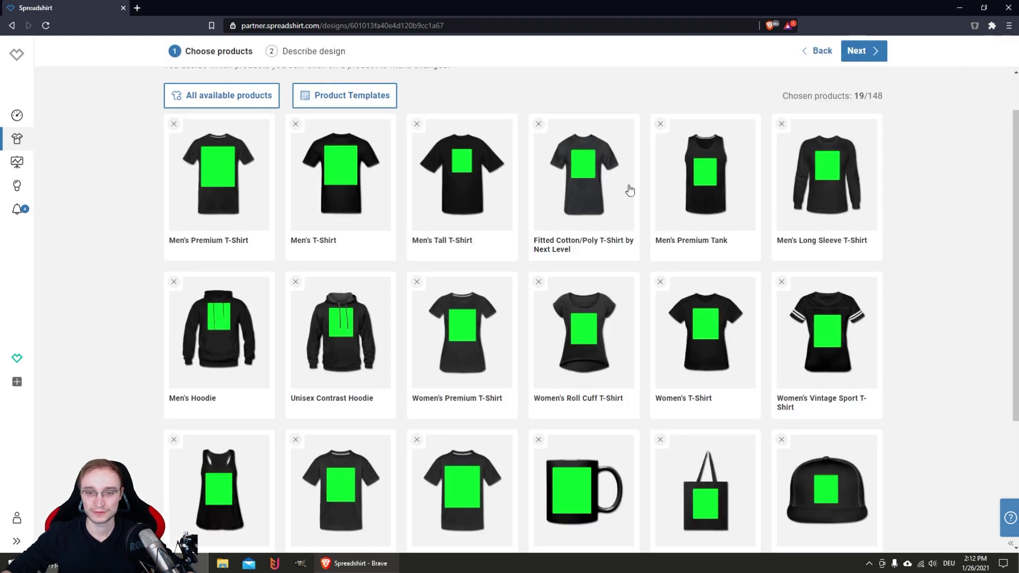
Step: Lower the design on the Fitted Cotton/Poly T-Shirt slightly, enlarge it to 86% (9.84 in x 11.81 in), and apply it
left_click(584, 175)
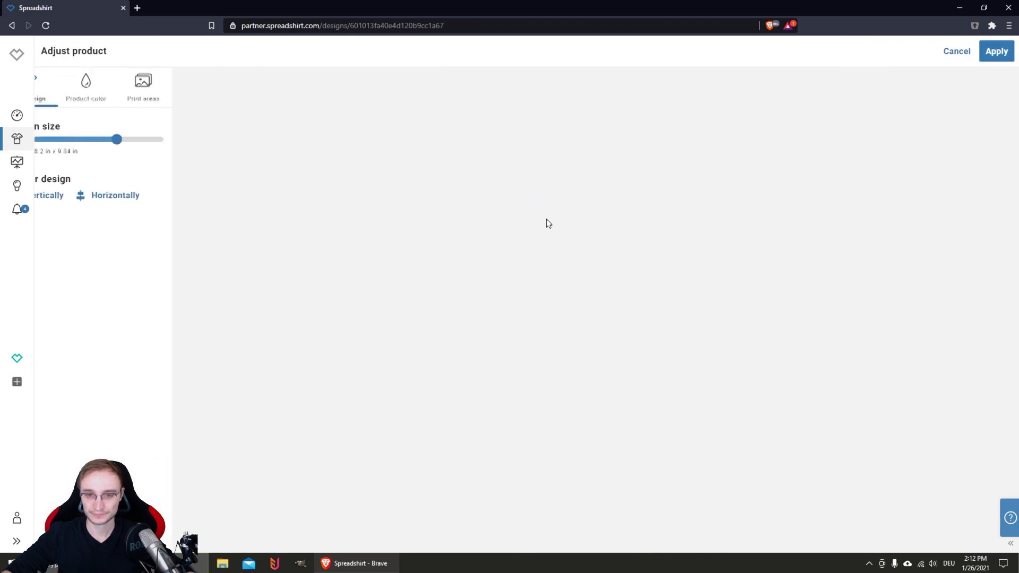
left_click_drag(614, 244, 614, 251)
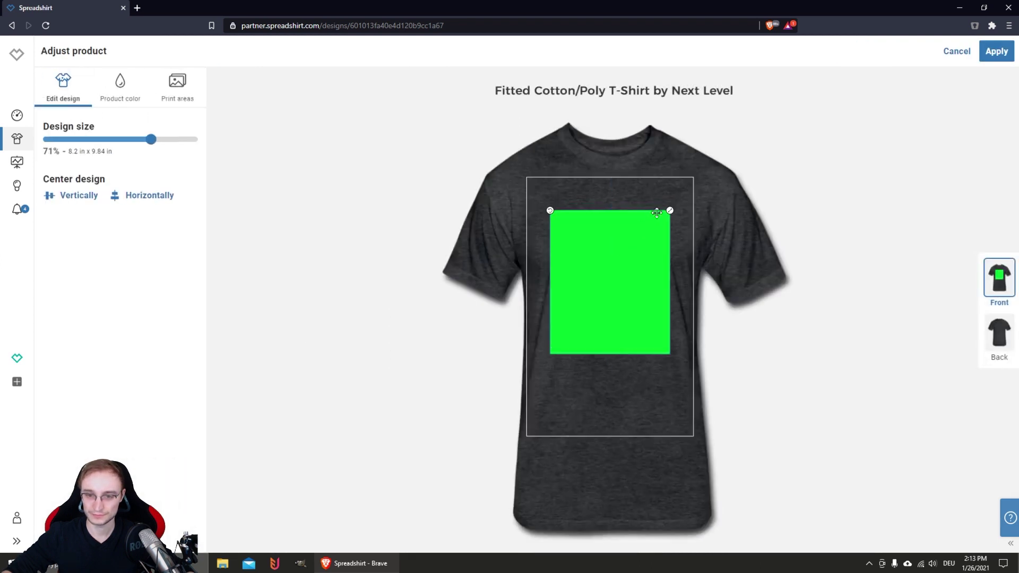
left_click_drag(673, 218, 694, 200)
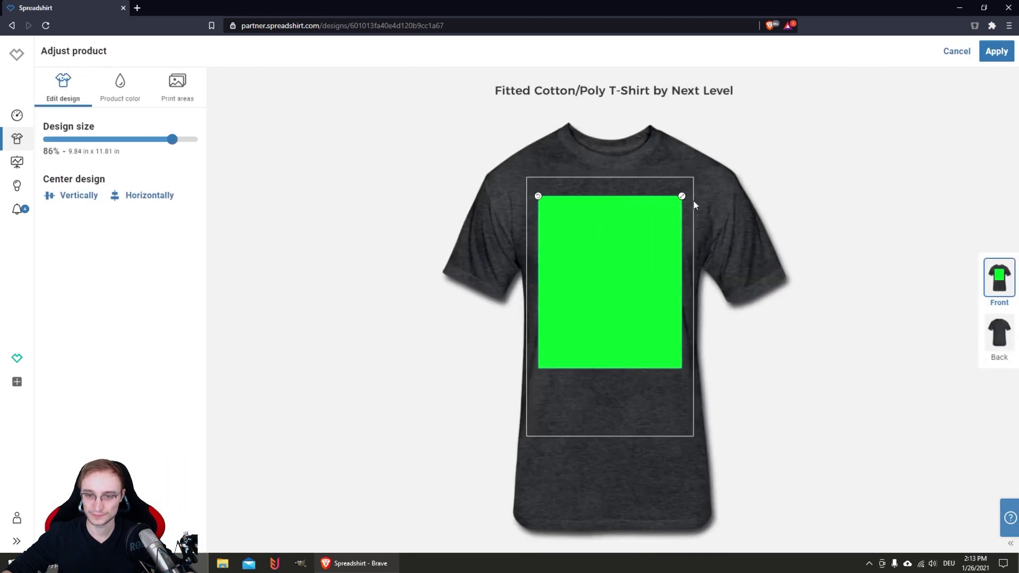
left_click(993, 53)
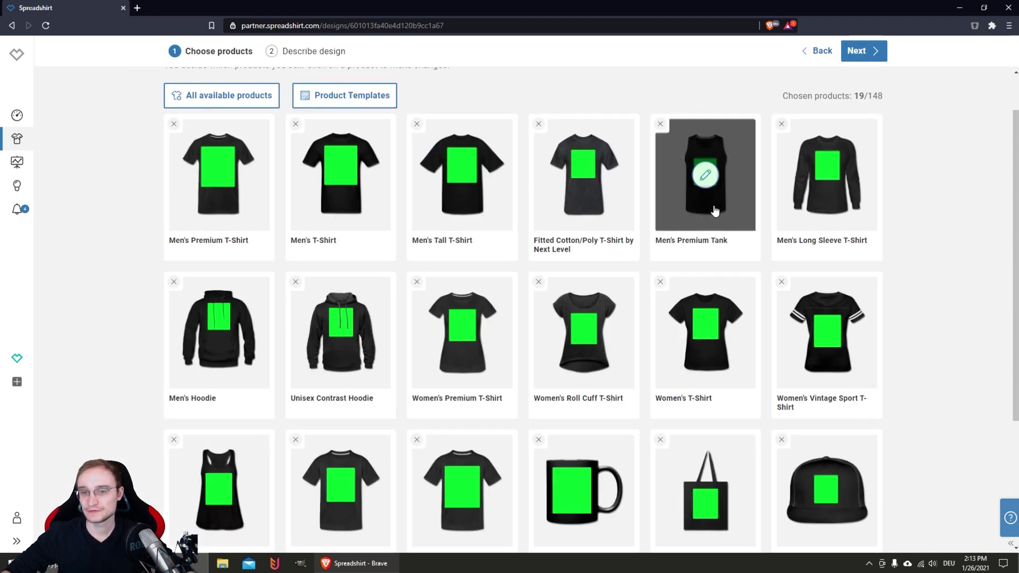
Step: Enlarge the design on the Men's Premium Tank to 81% (10.71 in x 12.85 in), place it high in the print area, and apply it
left_click(711, 173)
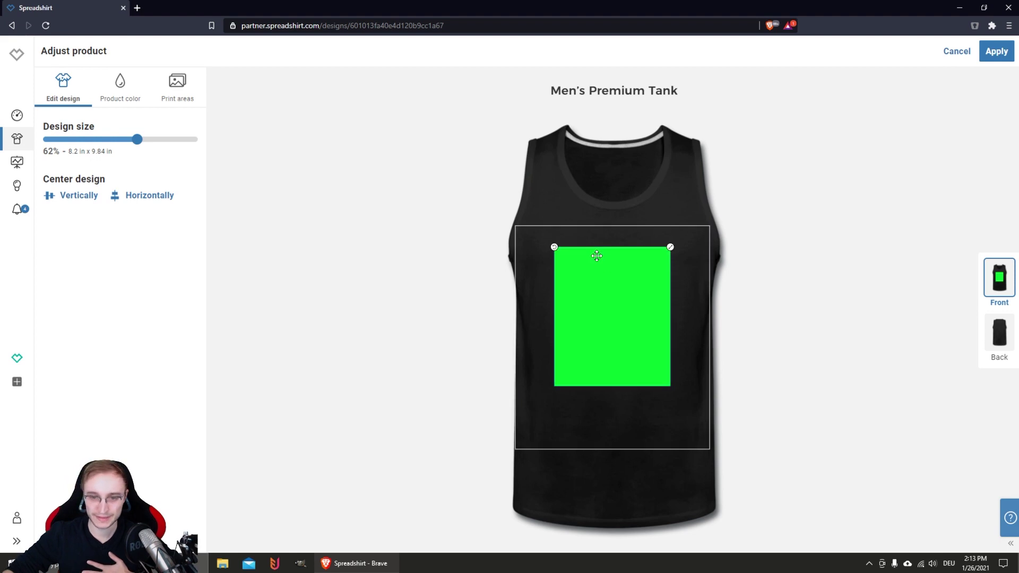
left_click_drag(613, 279, 613, 300)
left_click_drag(672, 270, 706, 252)
left_click_drag(637, 273, 613, 281)
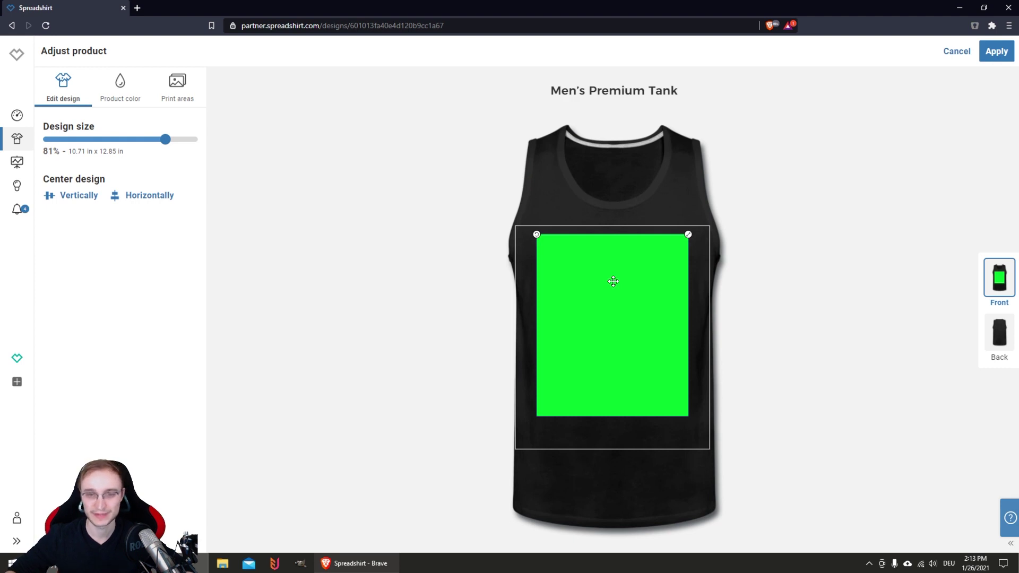
left_click(993, 53)
Step: Enlarge the design on the Men's Long Sleeve T-Shirt to 81% (9.92 in x 11.91 in) and apply the adjustment
left_click(864, 178)
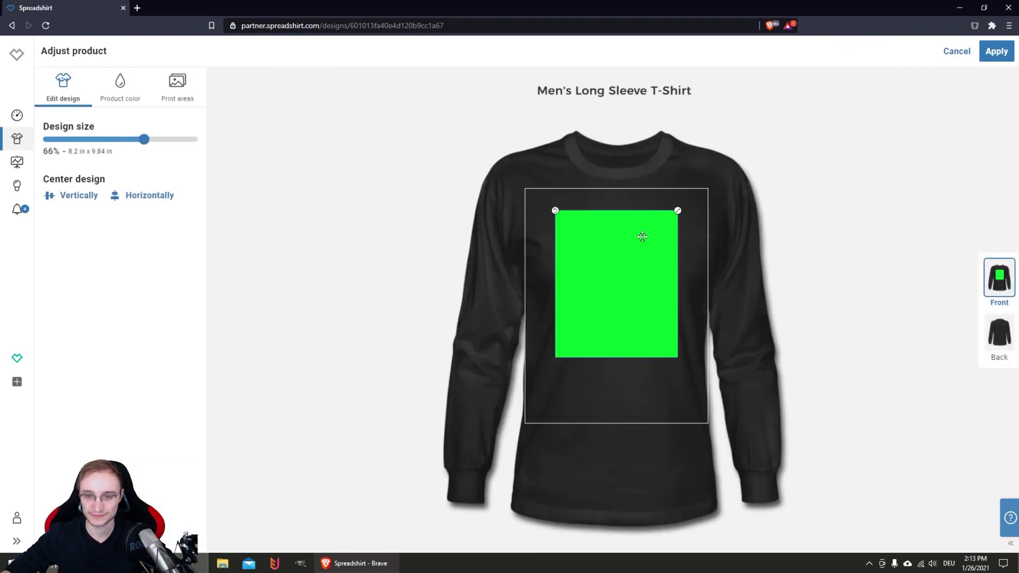
left_click_drag(678, 211, 705, 211)
left_click_drag(651, 231, 651, 241)
left_click_drag(689, 208, 692, 208)
left_click(993, 52)
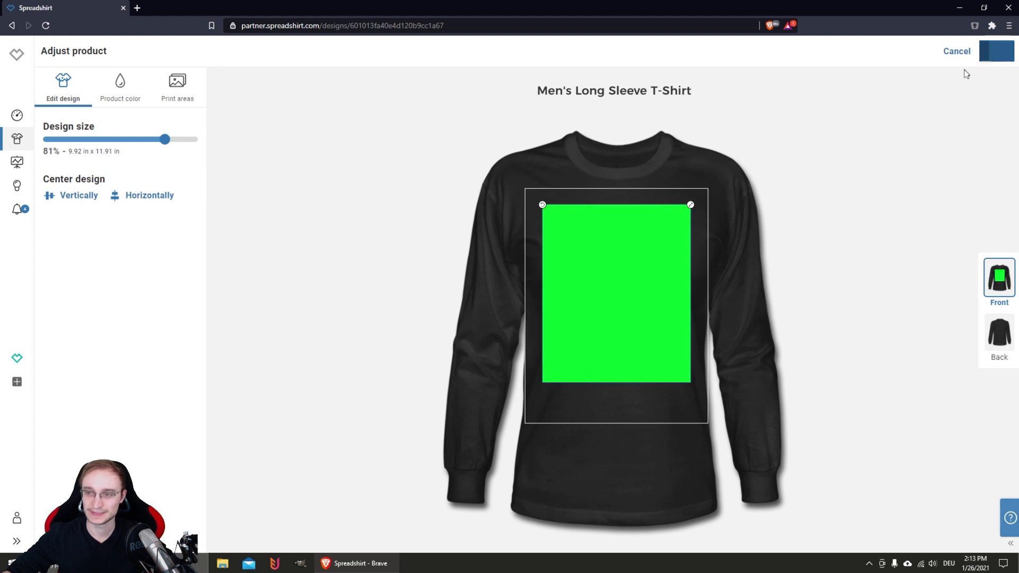
Step: Check the design's placement on the front of the Men's Hoodie and apply it as it is
scroll(336, 189, "down", 2)
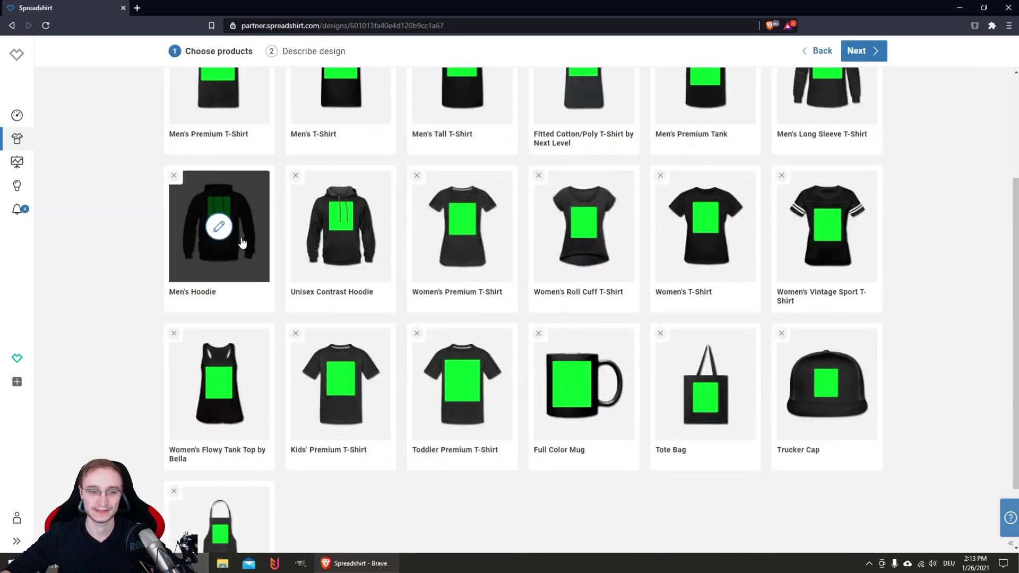
left_click(219, 227)
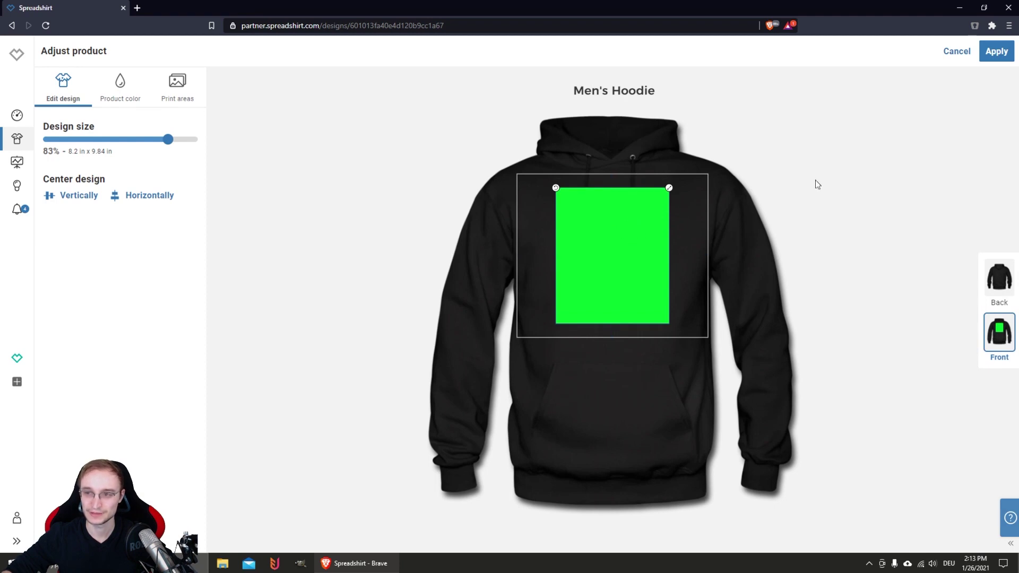
left_click(996, 51)
Step: Enlarge the design on the Unisex Contrast Hoodie to 95% (9.32 in x 11.18 in) and apply the adjustment
left_click(342, 225)
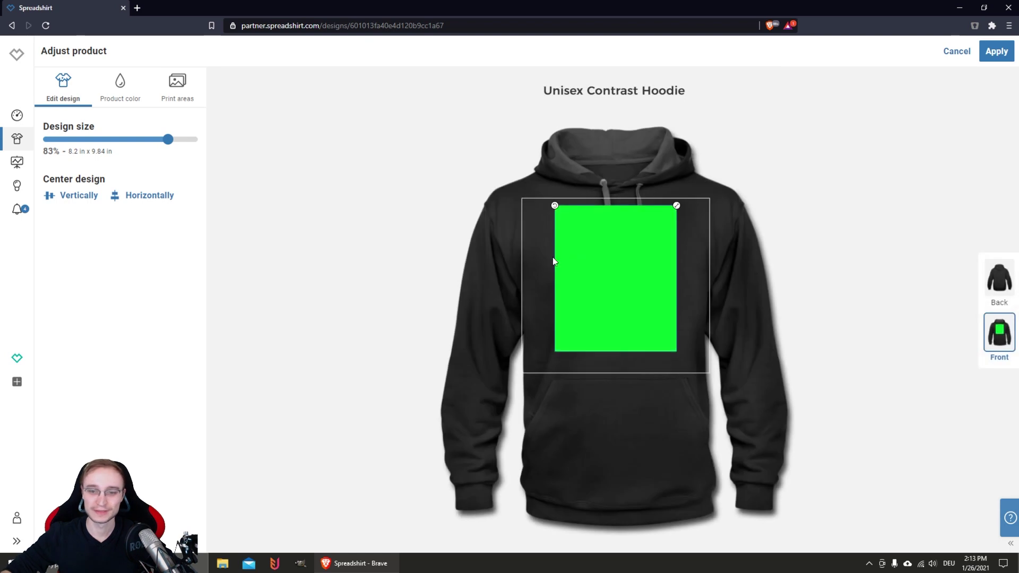
left_click_drag(631, 243, 632, 250)
left_click_drag(685, 217, 696, 205)
left_click(991, 57)
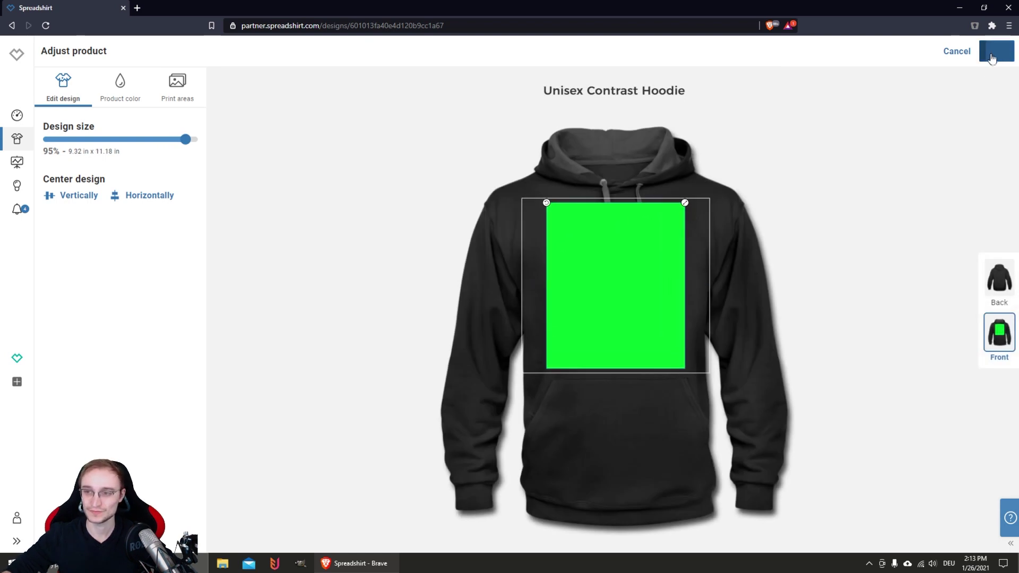
Step: Enlarge the design slightly on the front of the Women's Premium T-Shirt and apply the adjustment
left_click(466, 228)
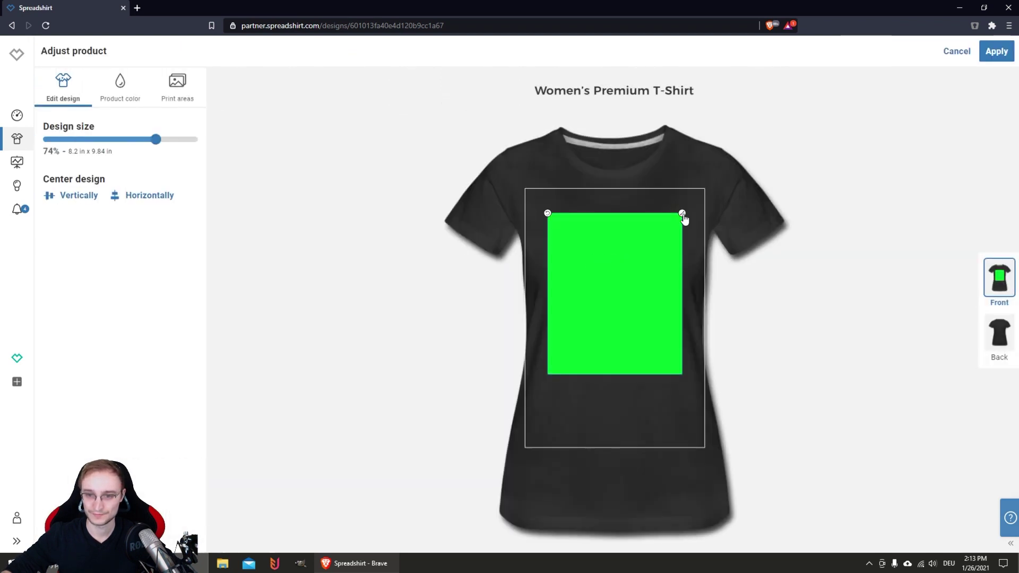
left_click_drag(684, 215, 690, 206)
left_click(996, 51)
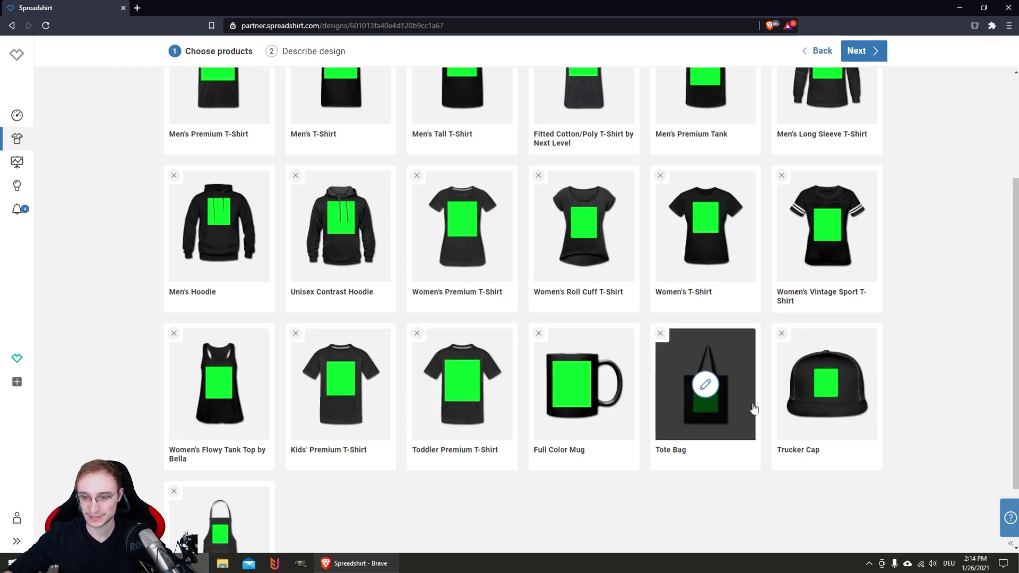
Step: Check the design's placement on the front of the Adjustable Apron and apply it as it is
scroll(403, 419, "down", 2)
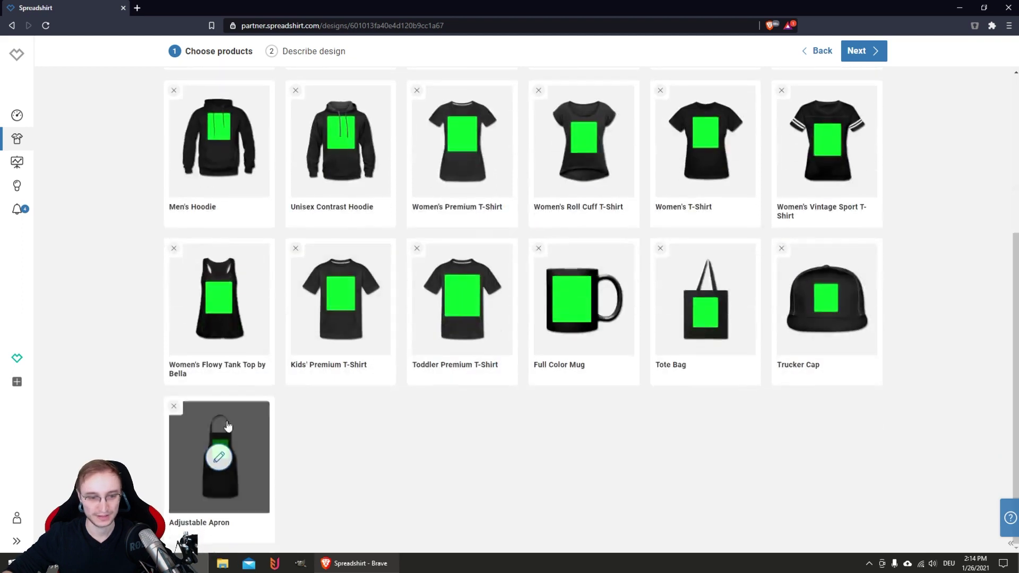
left_click(218, 457)
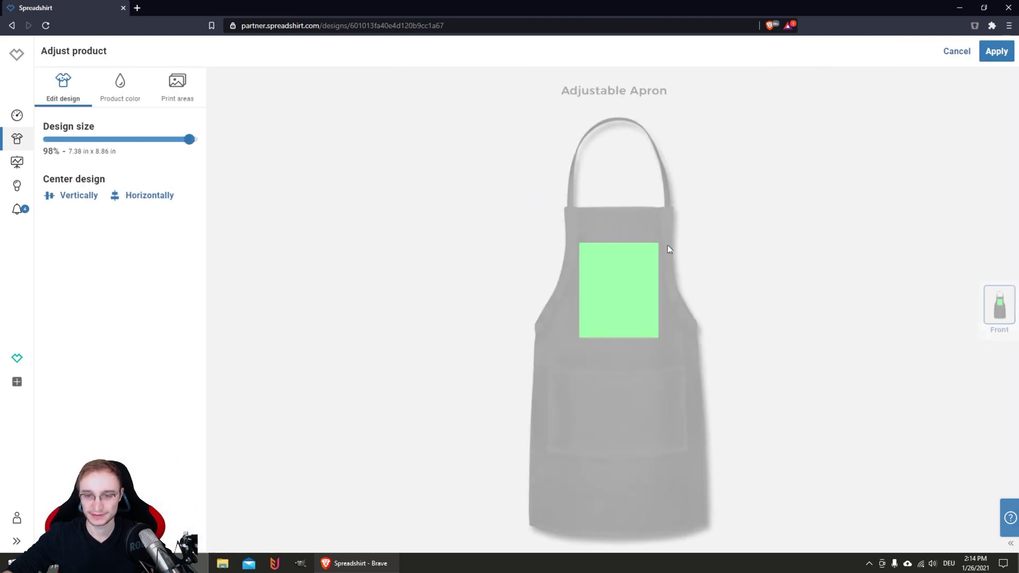
left_click(622, 262)
left_click(996, 51)
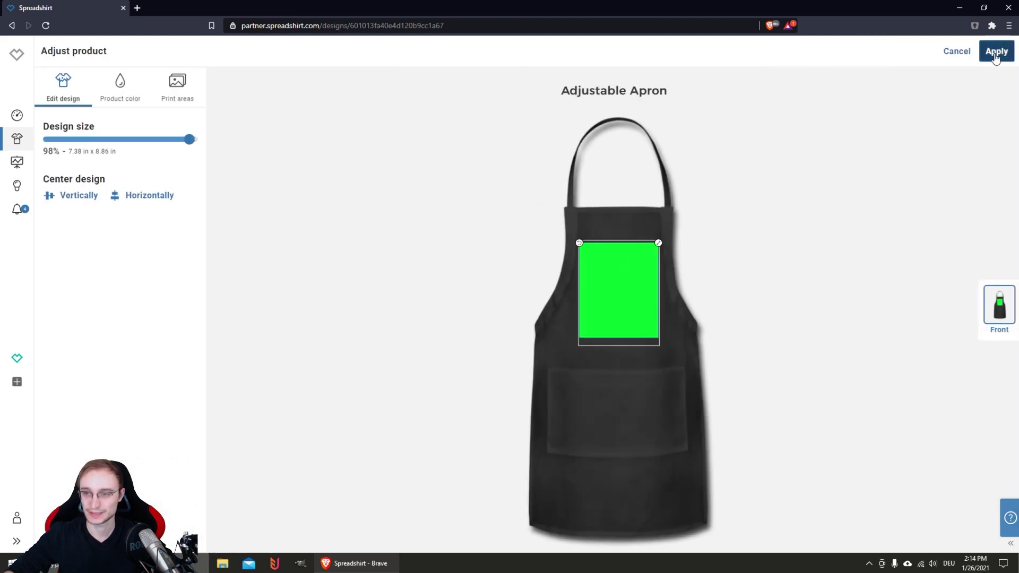
Step: Save the adjusted product selection as a product template named My_Perfect_Spreadshirt_Template
scroll(586, 329, "up", 5)
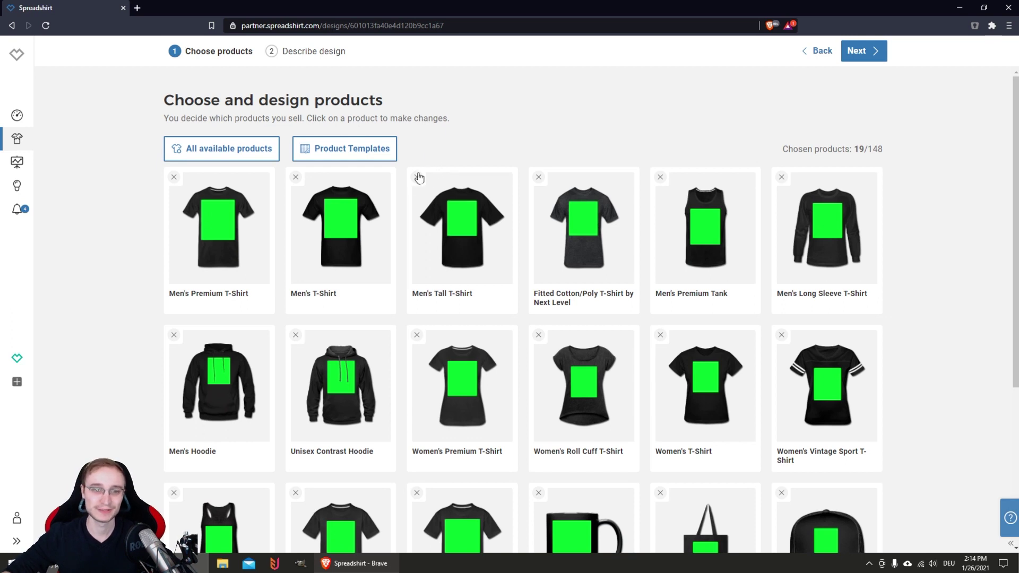
left_click(364, 149)
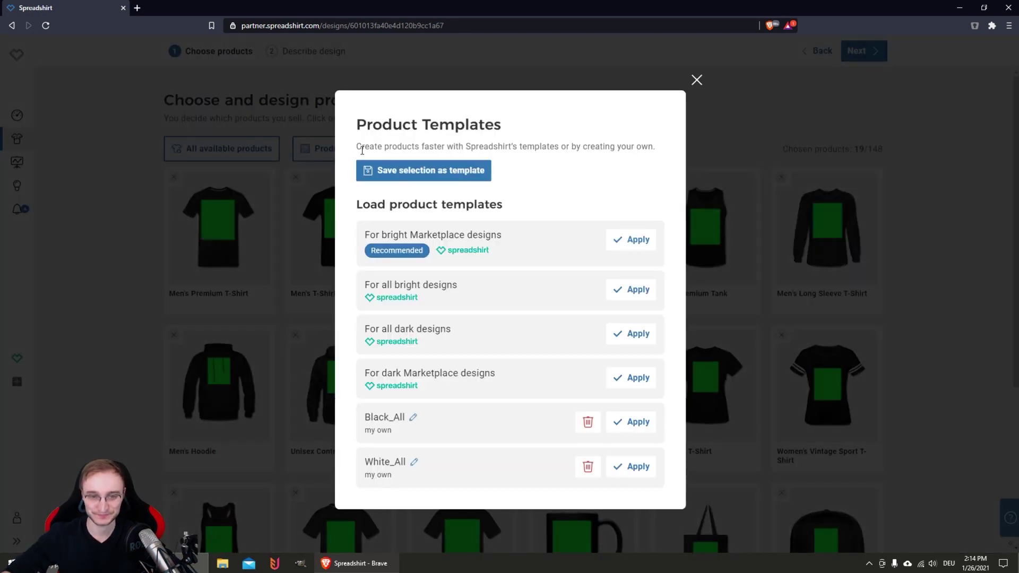
left_click(423, 175)
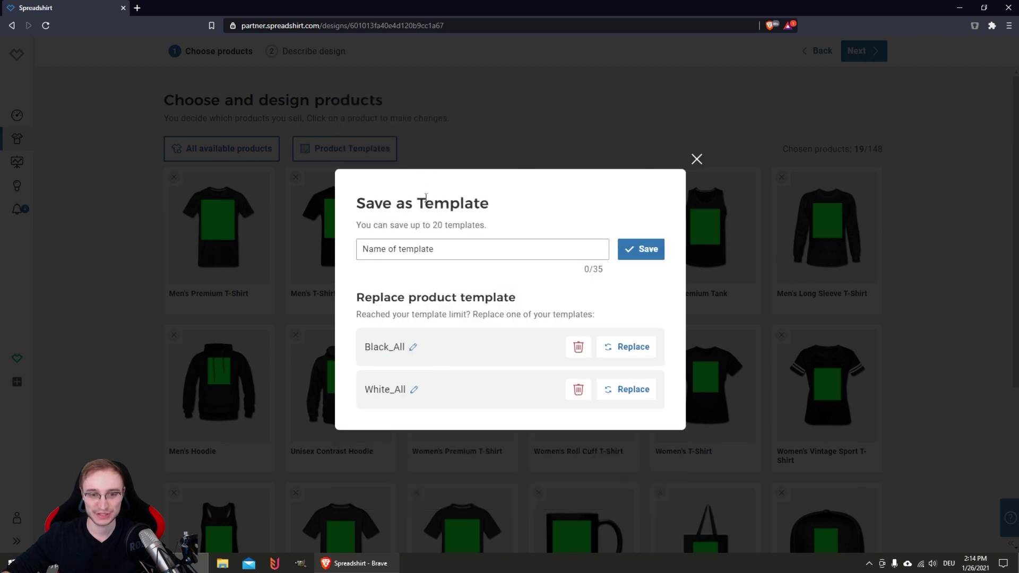
left_click(458, 249)
type("My_P")
type("erfec")
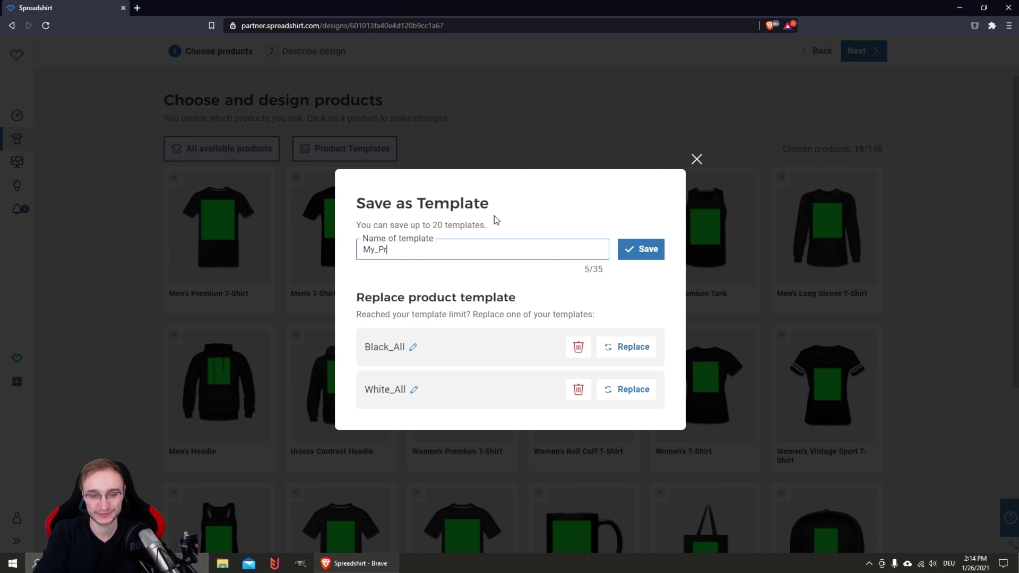
type("t_")
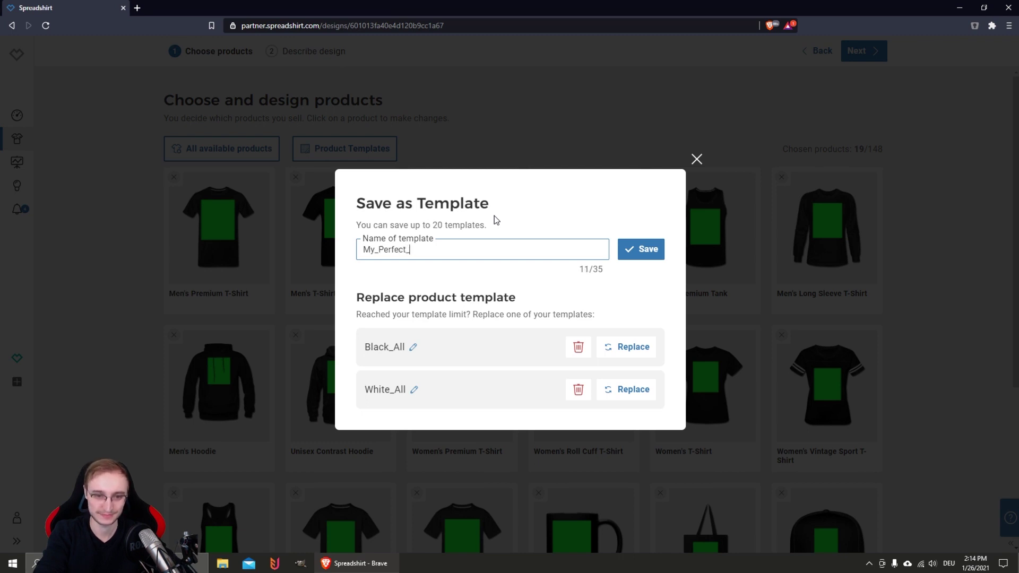
type("Spreadshirt_Template")
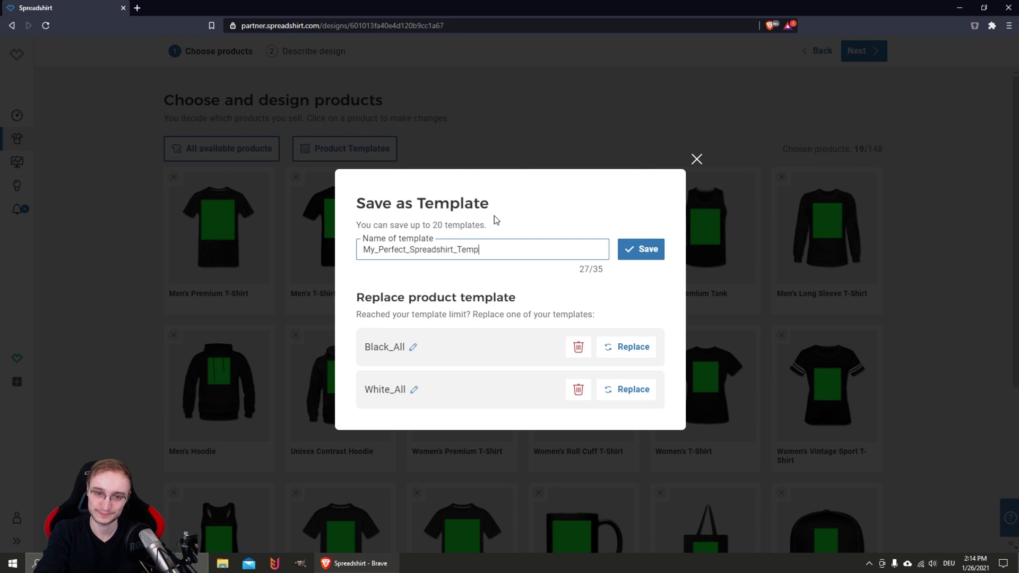
left_click(662, 249)
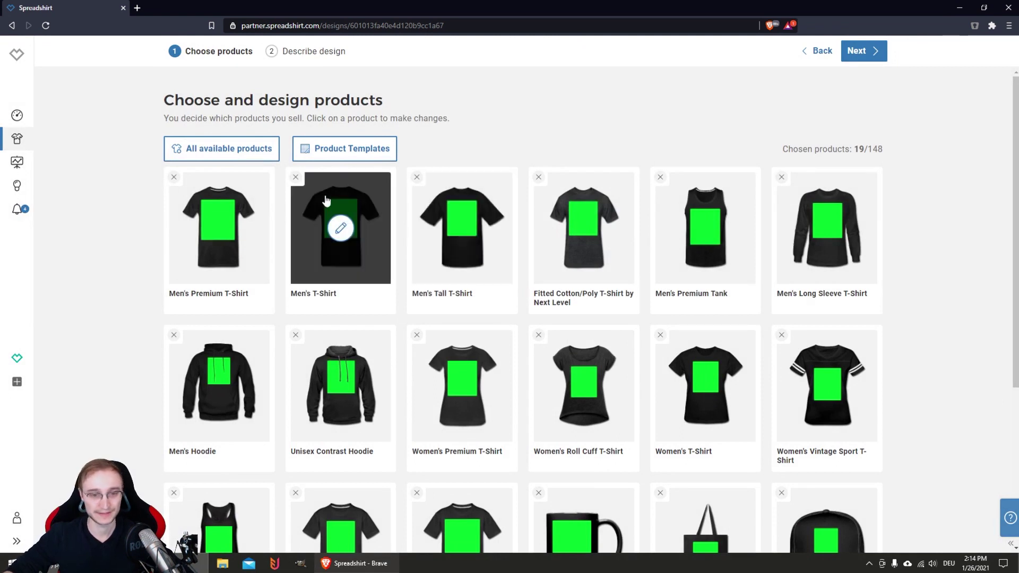
Step: Return to the designs overview and delete the unpublished green design called Untitled
left_click(17, 115)
left_click(17, 138)
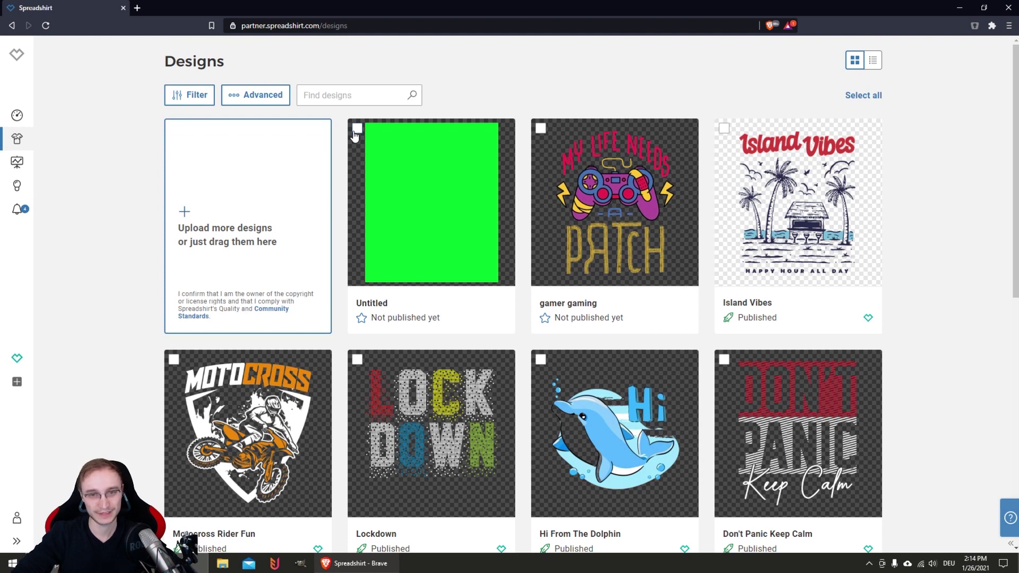
left_click(357, 129)
left_click(416, 52)
left_click(512, 327)
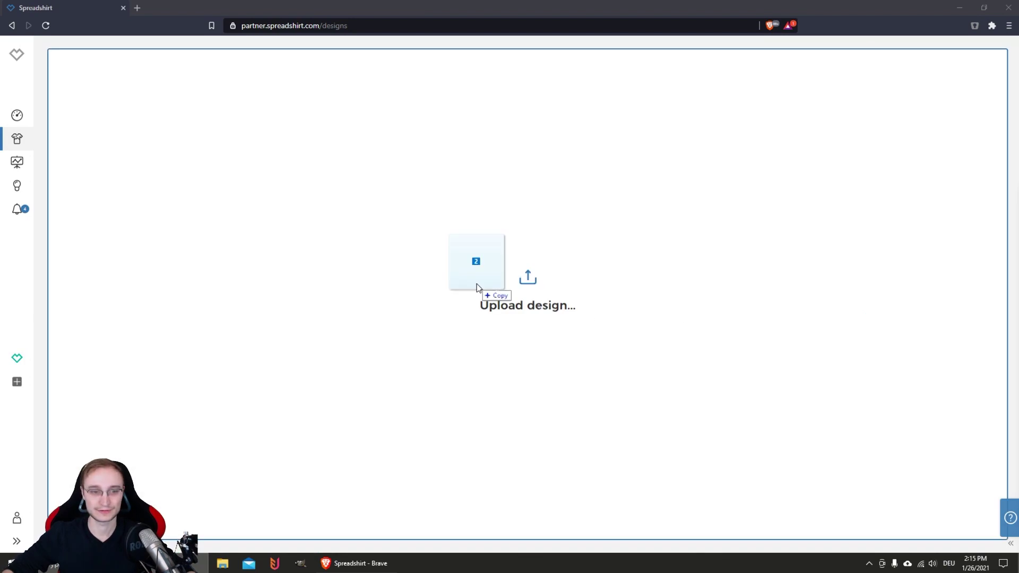
Step: Upload the 8987 XOGame and 9048 panda pizza T-shirt design files and reload the designs overview
left_click_drag(478, 287, 461, 317)
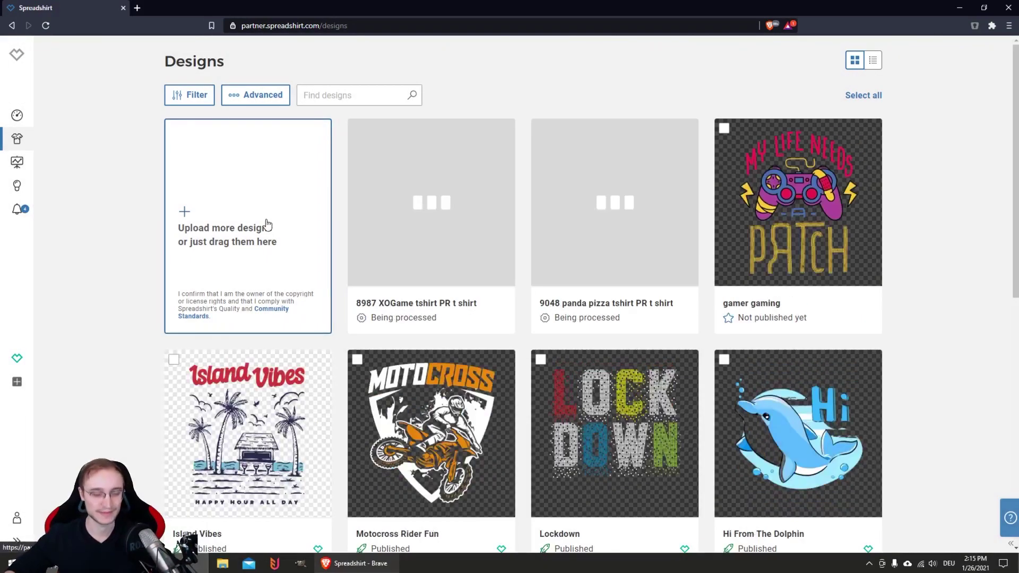
left_click(17, 162)
left_click(17, 138)
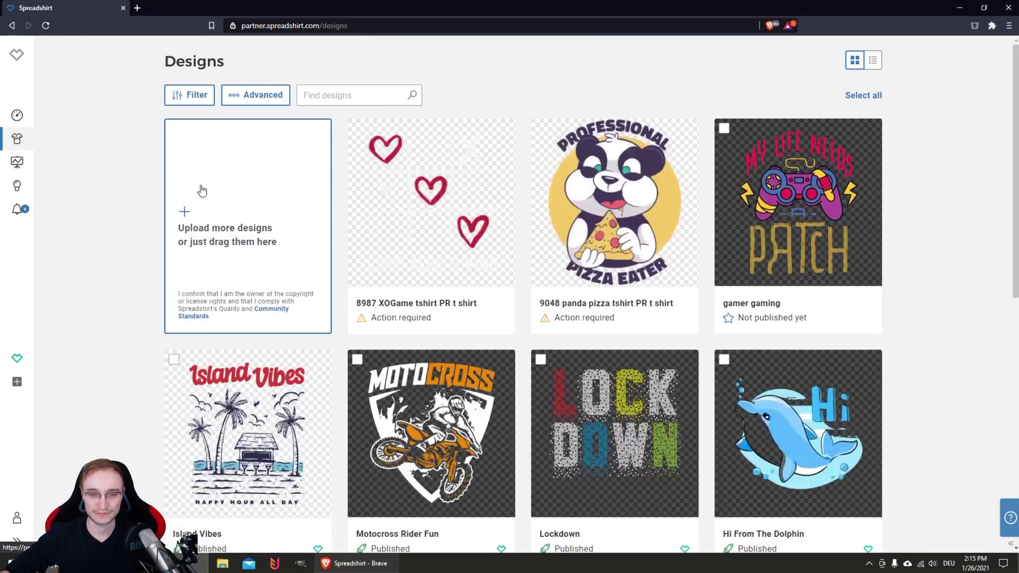
Step: Choose the original version of the 9048 panda pizza design instead of the optimised one and confirm the selection
mouse_move(631, 197)
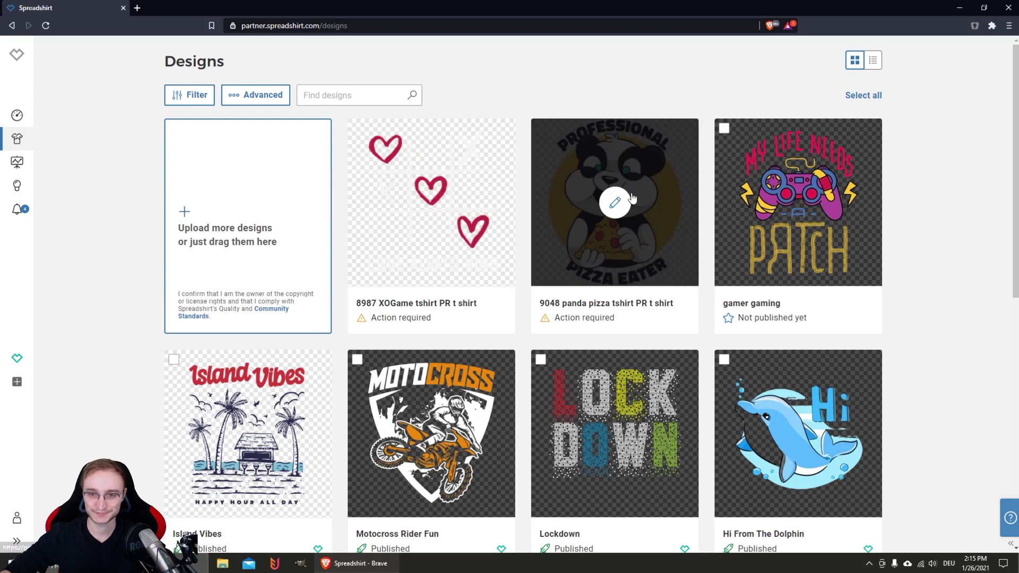
left_click(581, 185)
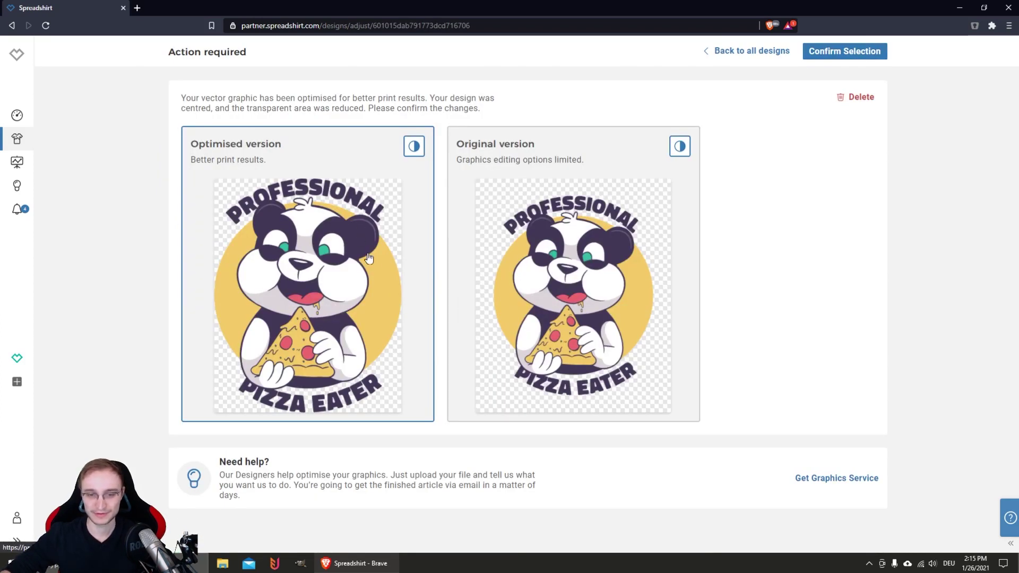
left_click(541, 238)
left_click(838, 54)
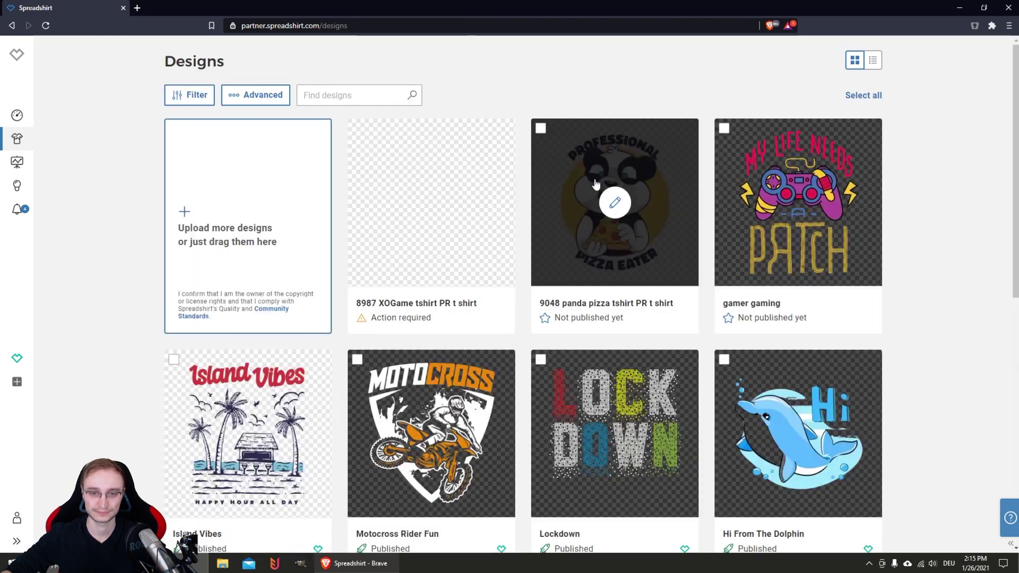
Step: Open the 9048 panda pizza design, apply the My_Perfect_Spreadshirt_Template product template and review the chosen products
left_click(614, 200)
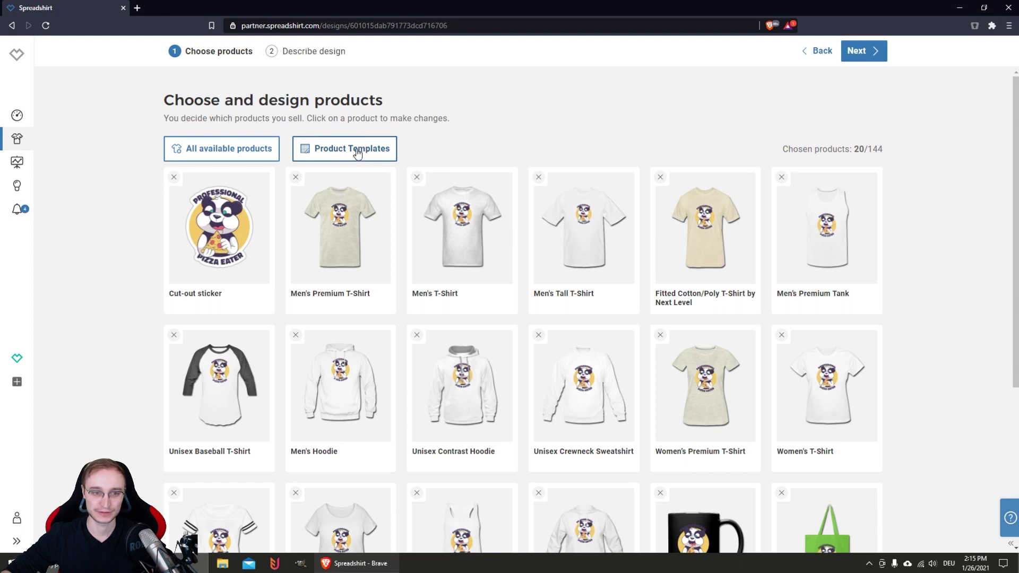
left_click(356, 149)
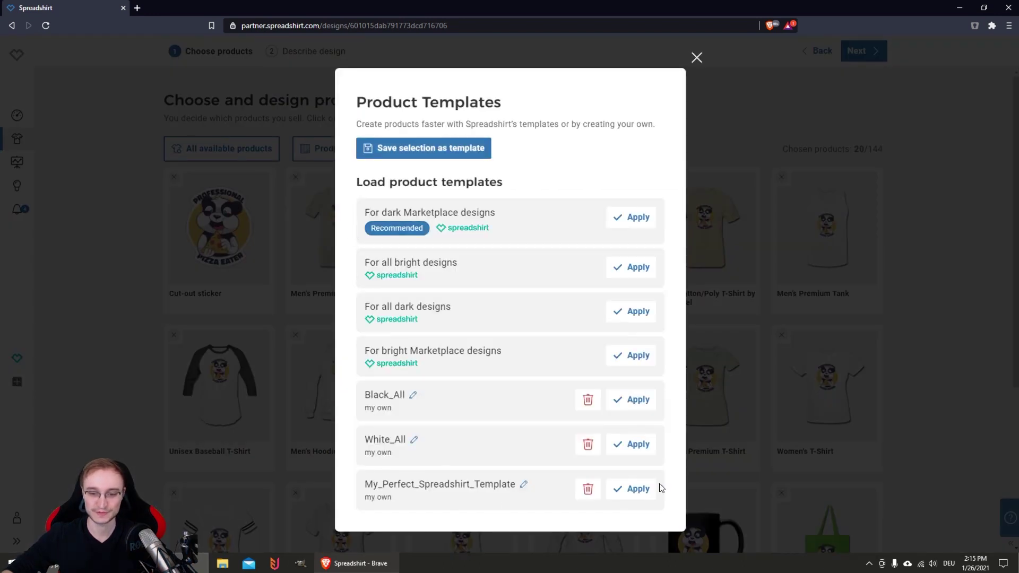
left_click(634, 489)
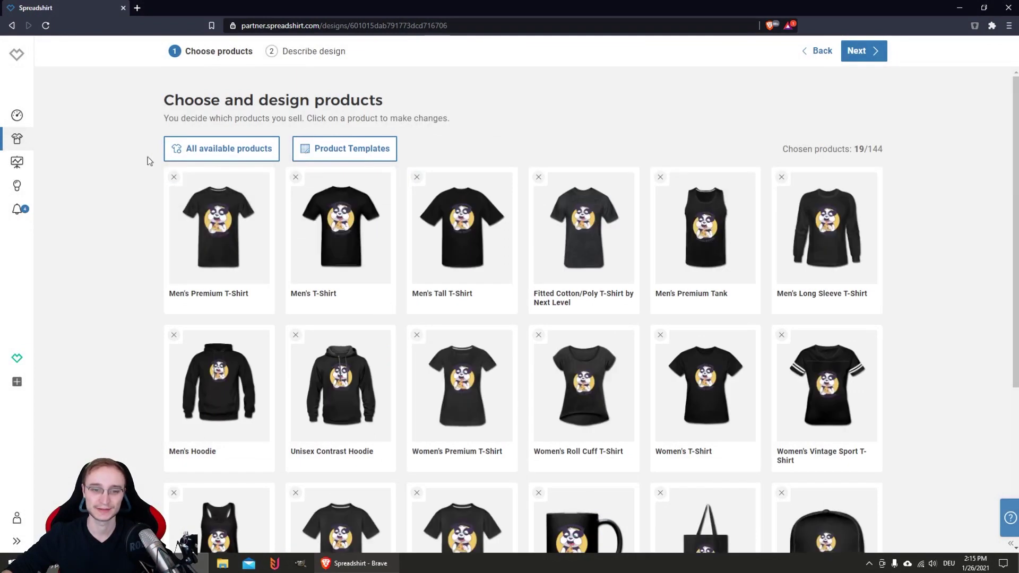
scroll(145, 142, "down", 2)
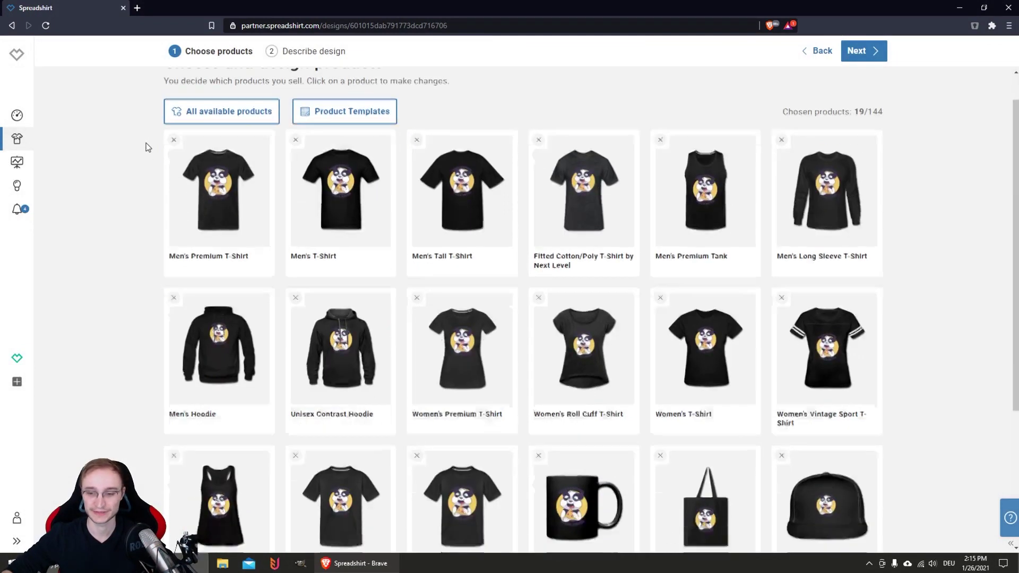
scroll(146, 144, "down", 1)
scroll(157, 162, "up", 1)
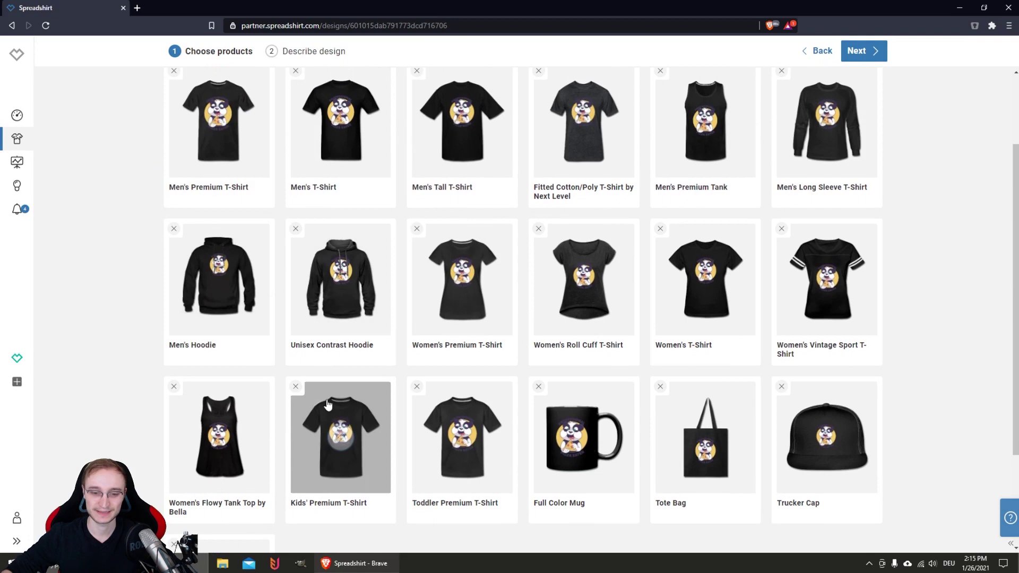
scroll(349, 244, "up", 2)
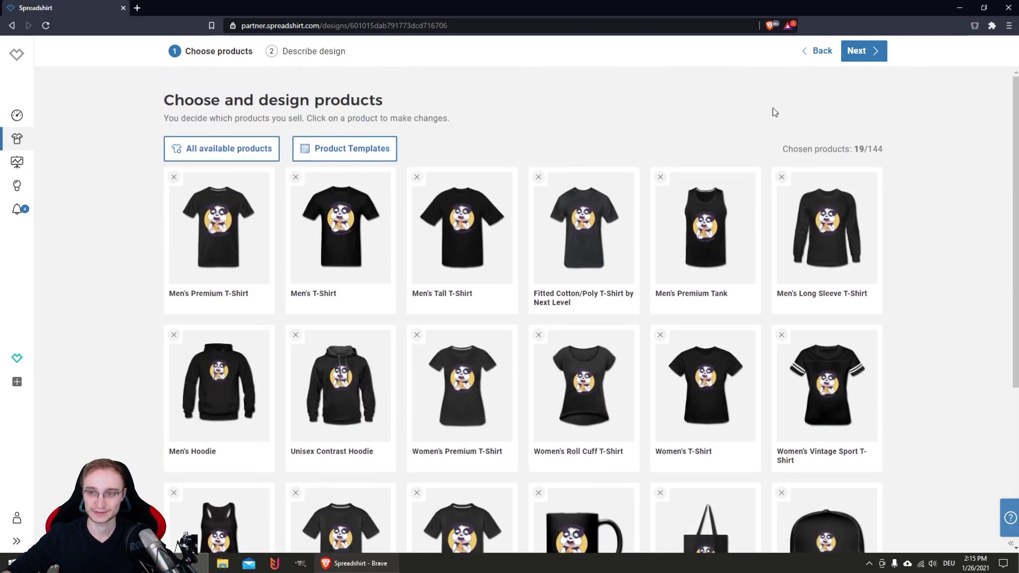
Step: Return to the designs overview, choose the original version of the 8987 XOGame design and confirm the selection
left_click(17, 115)
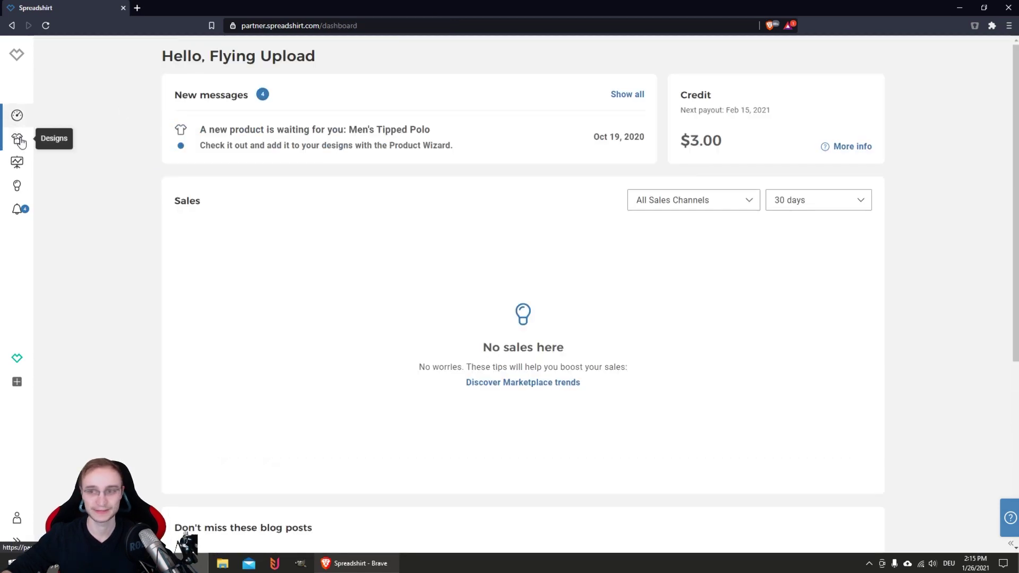
left_click(19, 140)
left_click(394, 221)
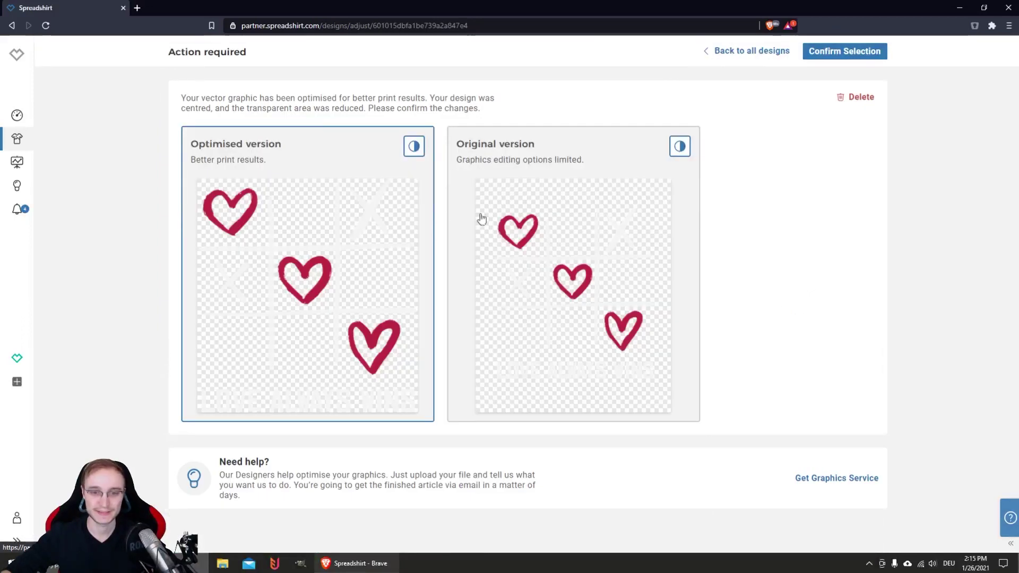
left_click(544, 206)
left_click(850, 53)
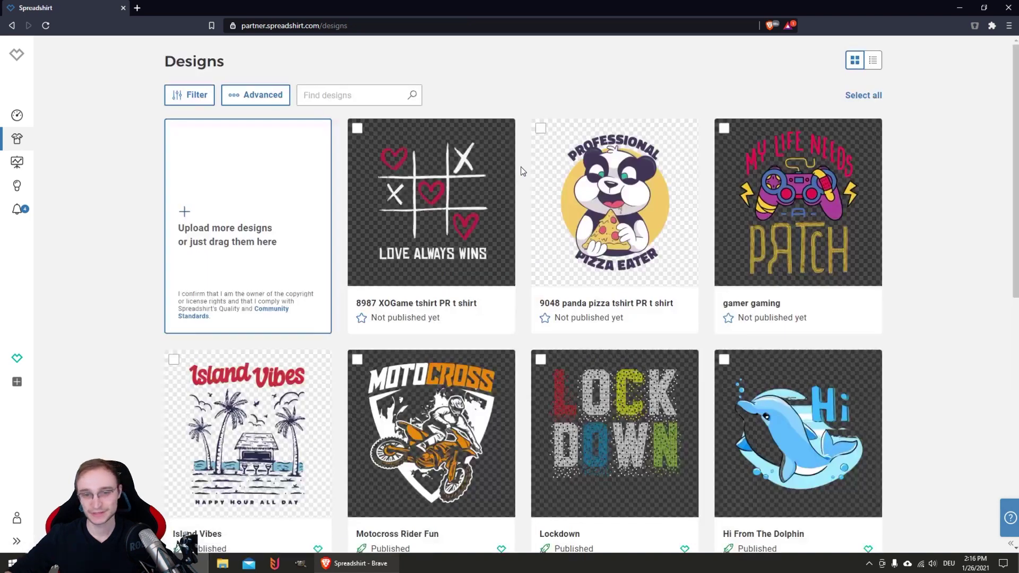
Step: Open the 8987 XOGame design's product selection and apply the My_Perfect_Spreadshirt_Template product template
left_click(408, 182)
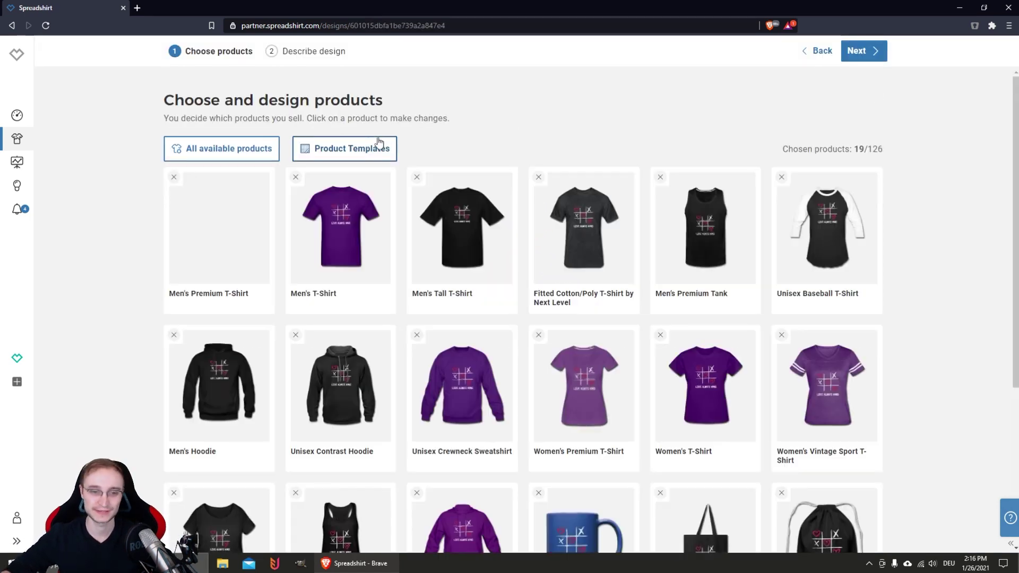
scroll(425, 181, "down", 1)
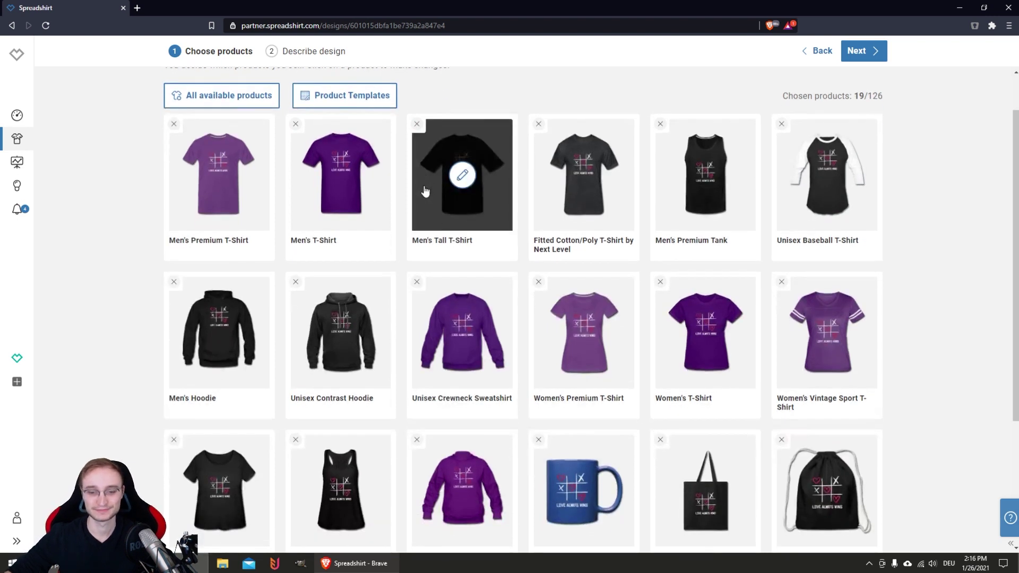
left_click(351, 95)
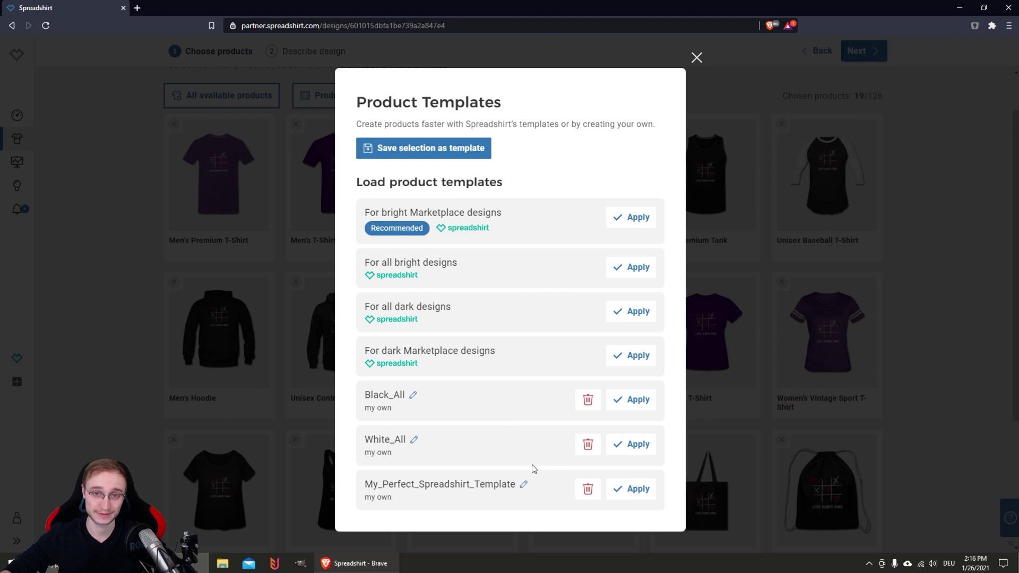
left_click(641, 489)
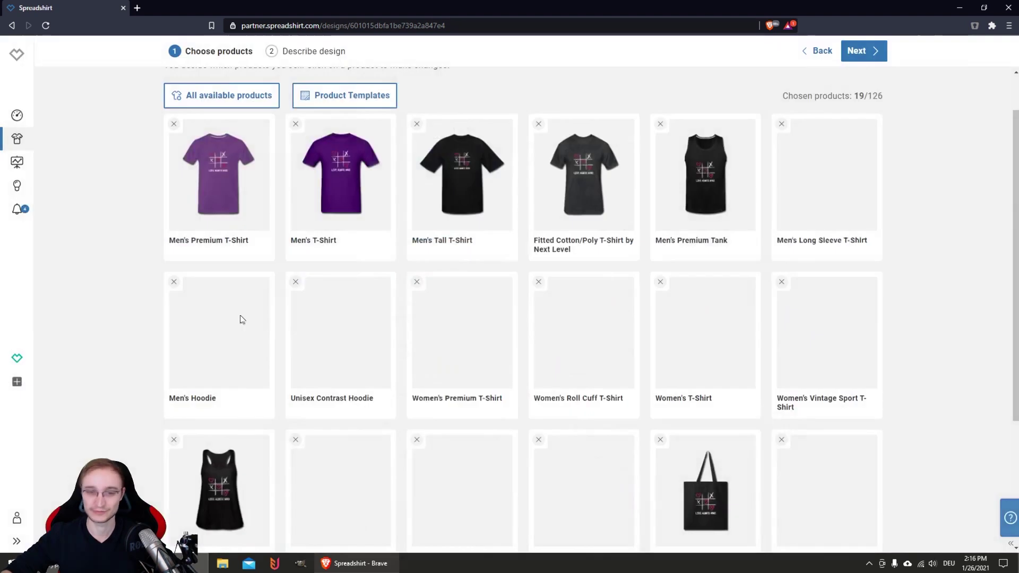